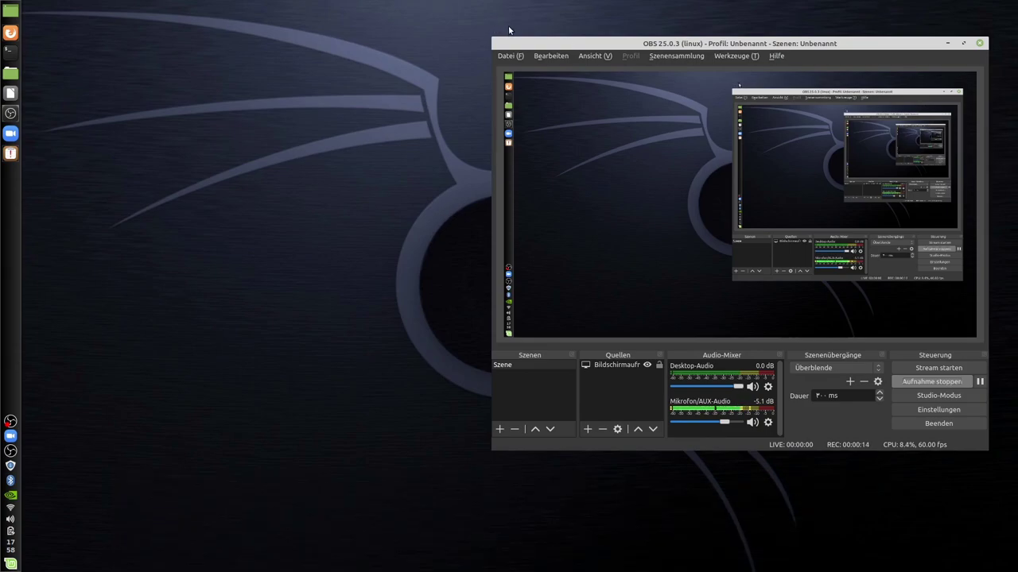
{"action": "mouse_move", "coordinate": [554, 42]}
{"action": "left_mouse_down"}
{"action": "mouse_move", "coordinate": [274, 67]}
{"action": "mouse_move", "coordinate": [155, 42]}
{"action": "mouse_move", "coordinate": [548, 32]}
{"action": "left_mouse_up"}
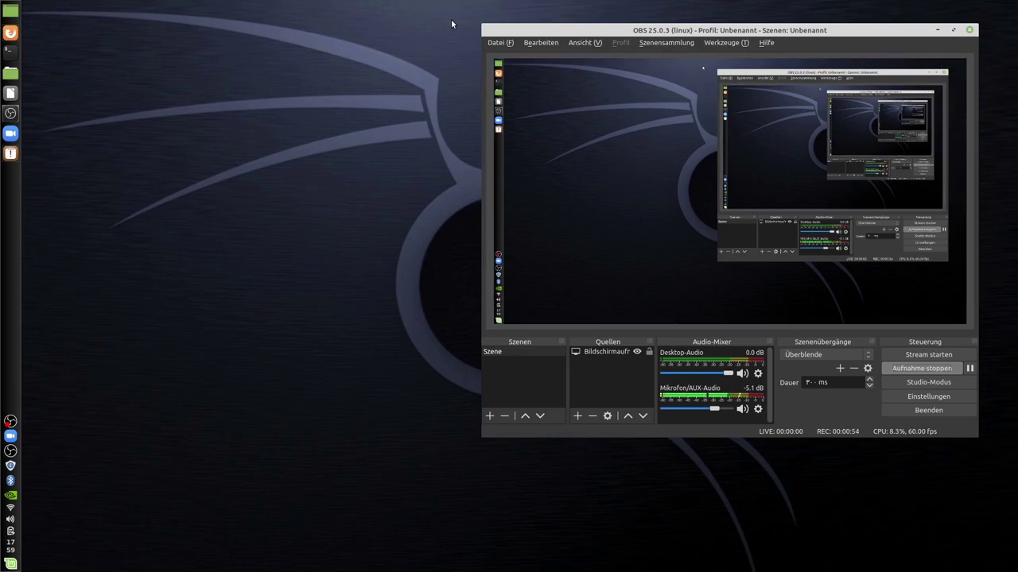
{"action": "left_click_drag", "start_coordinate": [613, 31], "coordinate": [191, 36]}
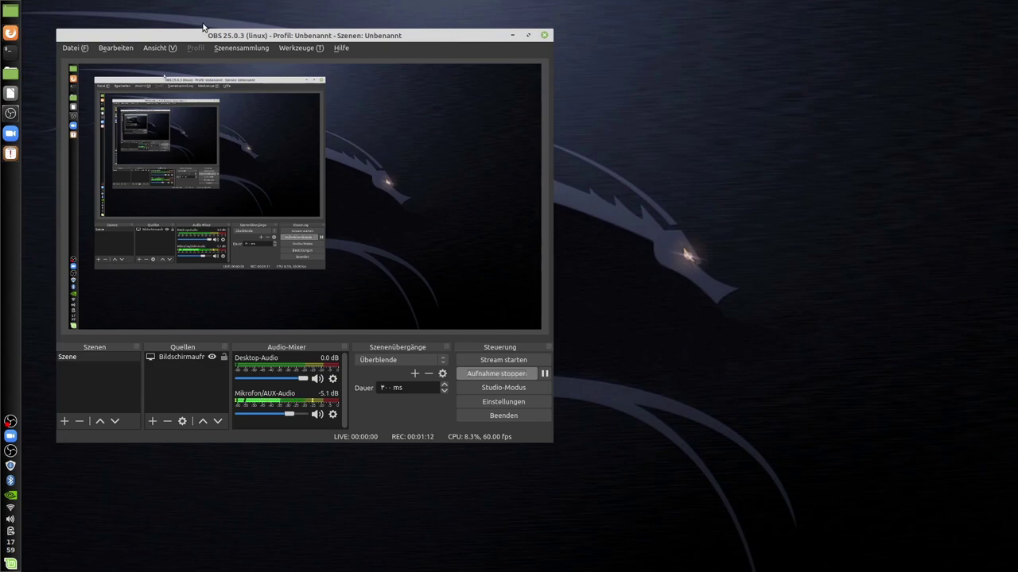
{"action": "left_click_drag", "start_coordinate": [167, 34], "coordinate": [570, 133]}
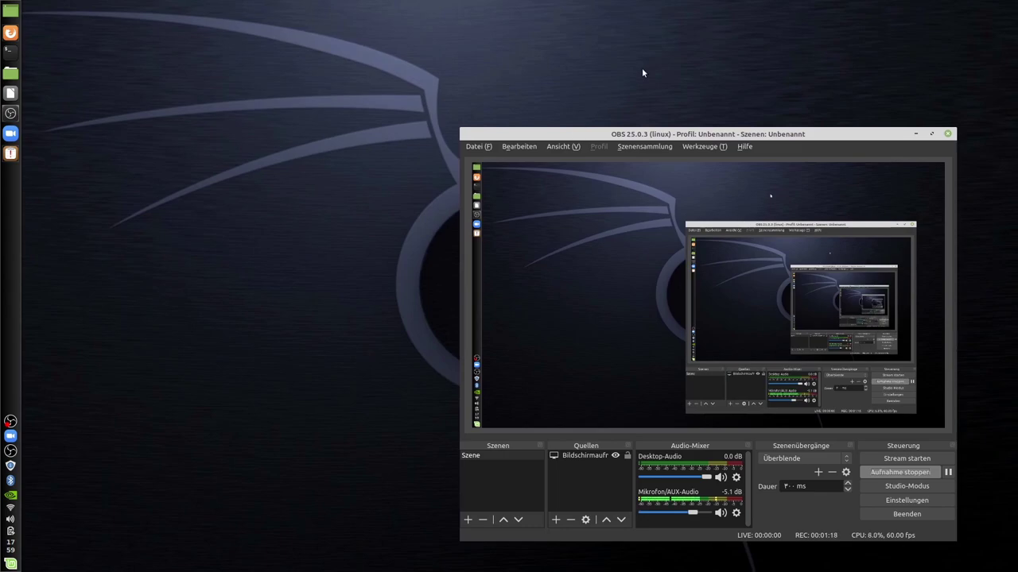
- Switch to Firefox, search the web for "zoom" in a new tab and open the zoom.us website
{"action": "left_click", "coordinate": [11, 34]}
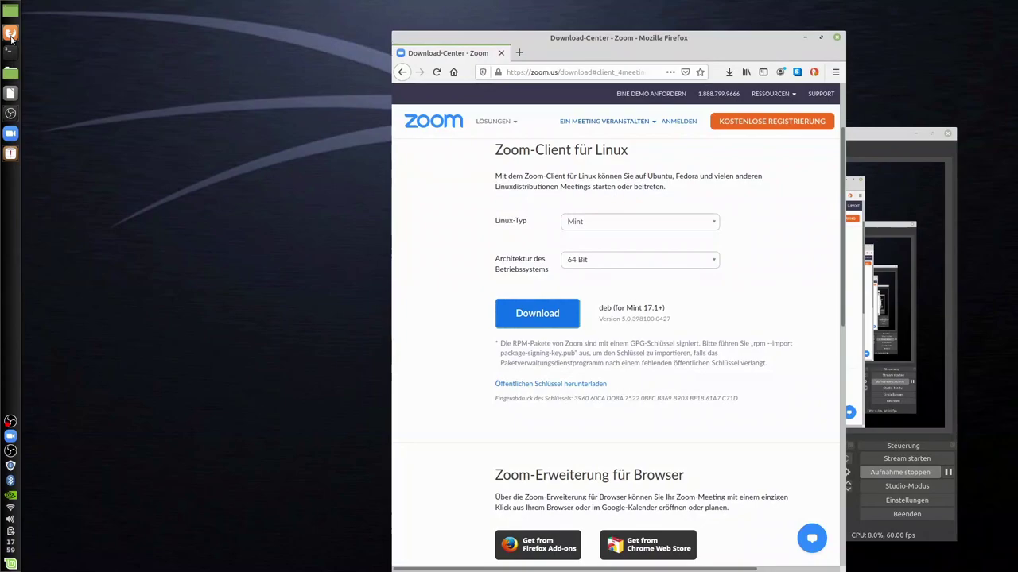
{"action": "left_click", "coordinate": [820, 37]}
{"action": "left_click", "coordinate": [148, 22]}
{"action": "left_click", "coordinate": [538, 168]}
{"action": "type", "text": "zoom"}
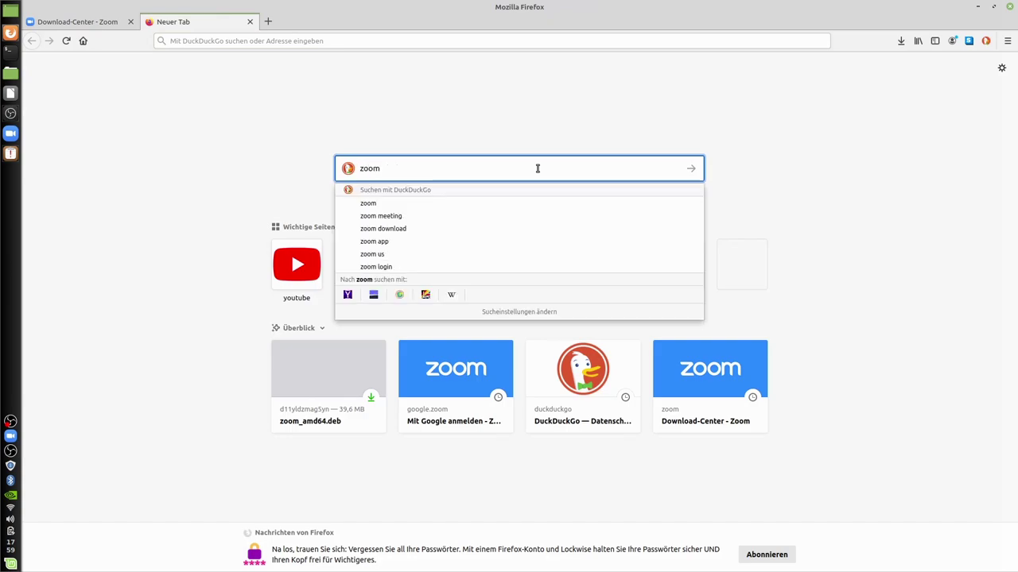
{"action": "key", "text": "Return"}
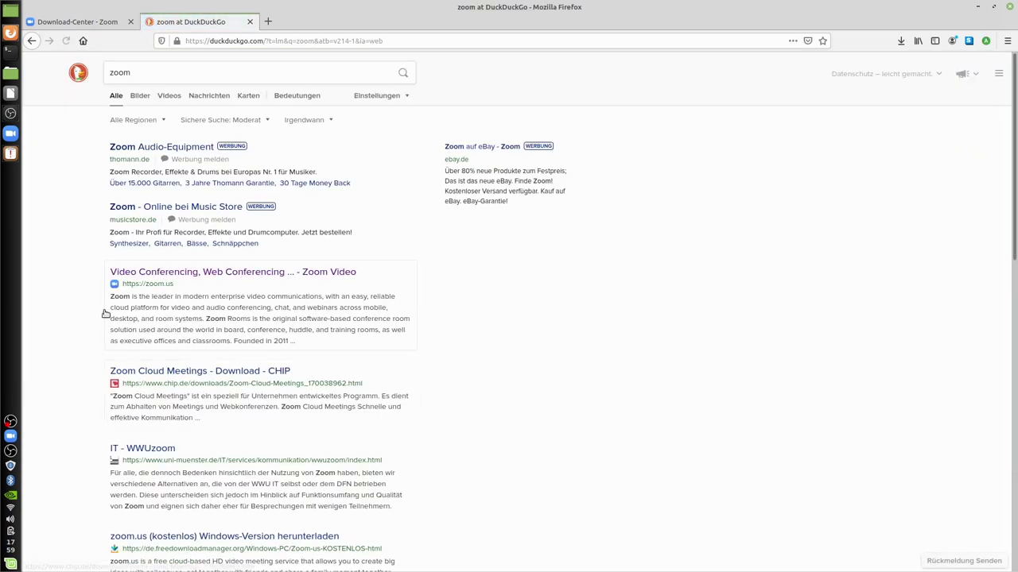
{"action": "left_click", "coordinate": [167, 274]}
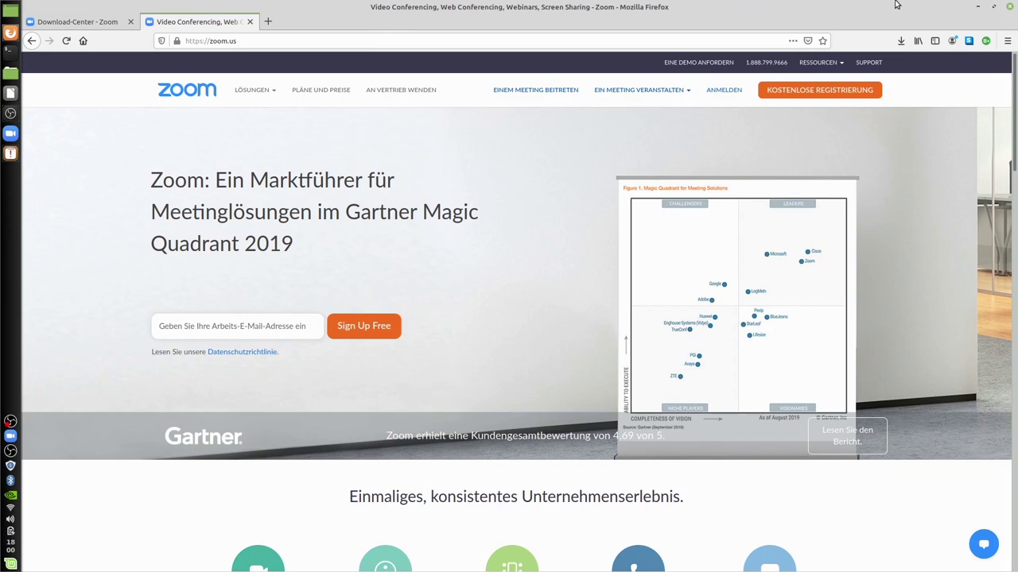
- Go to Zoom's client download page and look through the Linux types offered for the Linux client
{"action": "left_click", "coordinate": [819, 62]}
{"action": "left_click", "coordinate": [837, 70]}
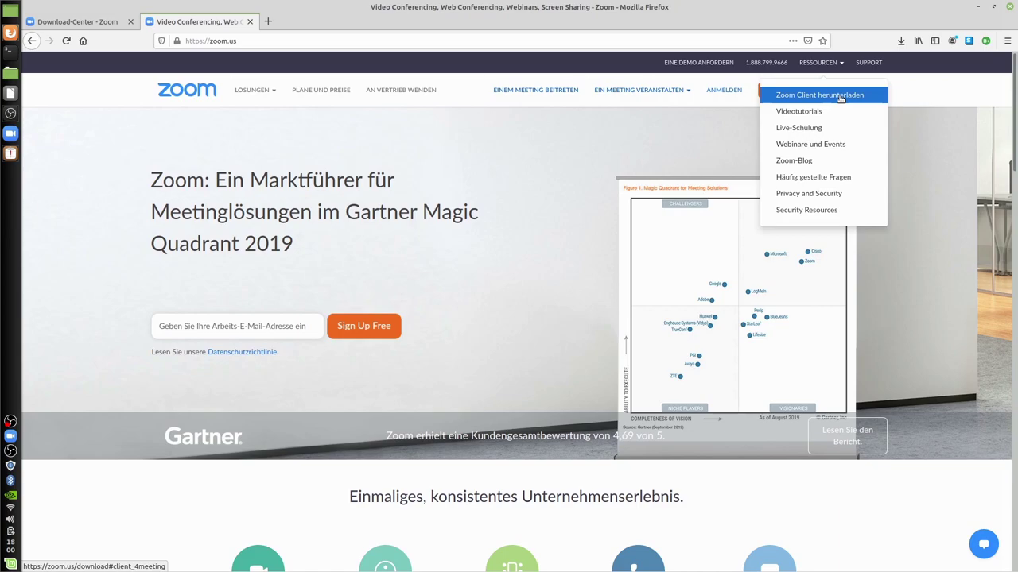
{"action": "left_click", "coordinate": [840, 96]}
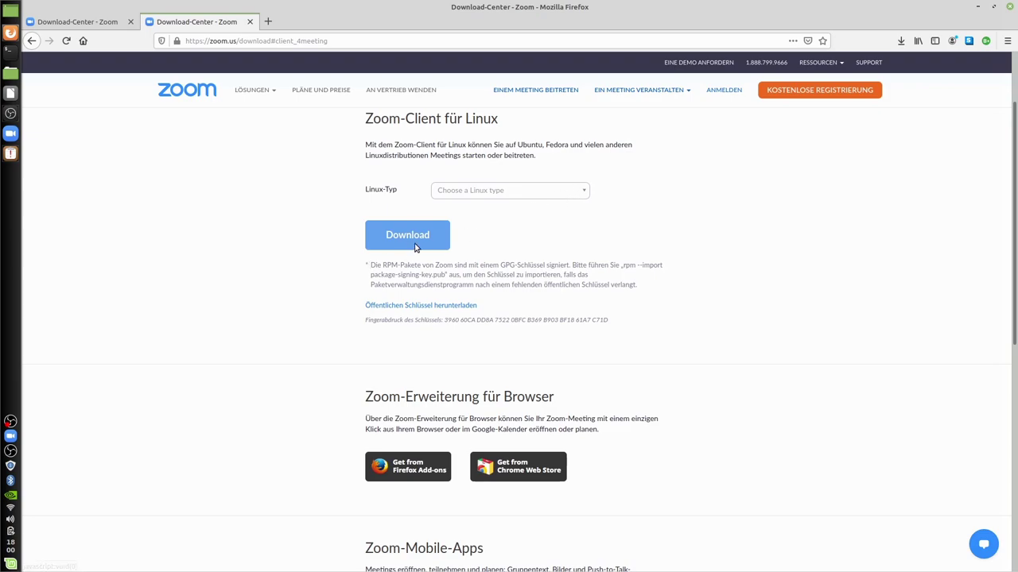
{"action": "left_click", "coordinate": [579, 196]}
{"action": "left_click", "coordinate": [805, 284]}
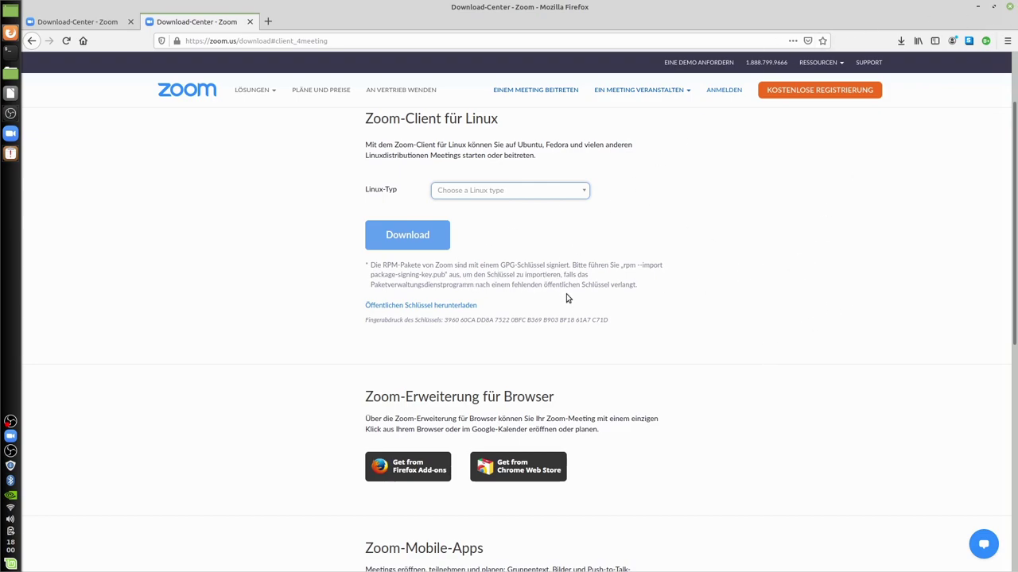
- Minimize the Firefox and OBS windows, then bring up the Zoom client's home window and place it in free desktop space
{"action": "left_click", "coordinate": [977, 7]}
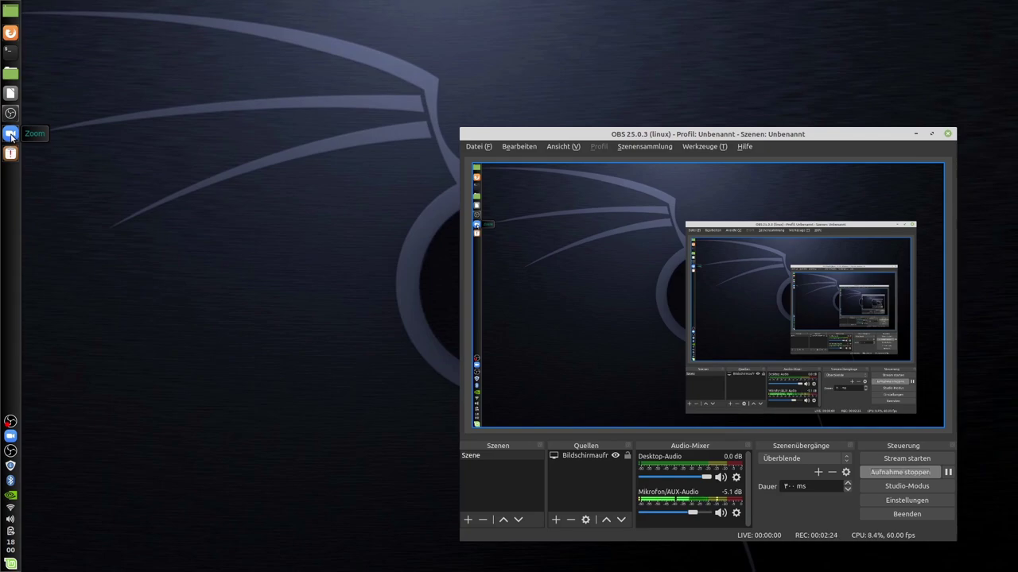
{"action": "left_click", "coordinate": [10, 133]}
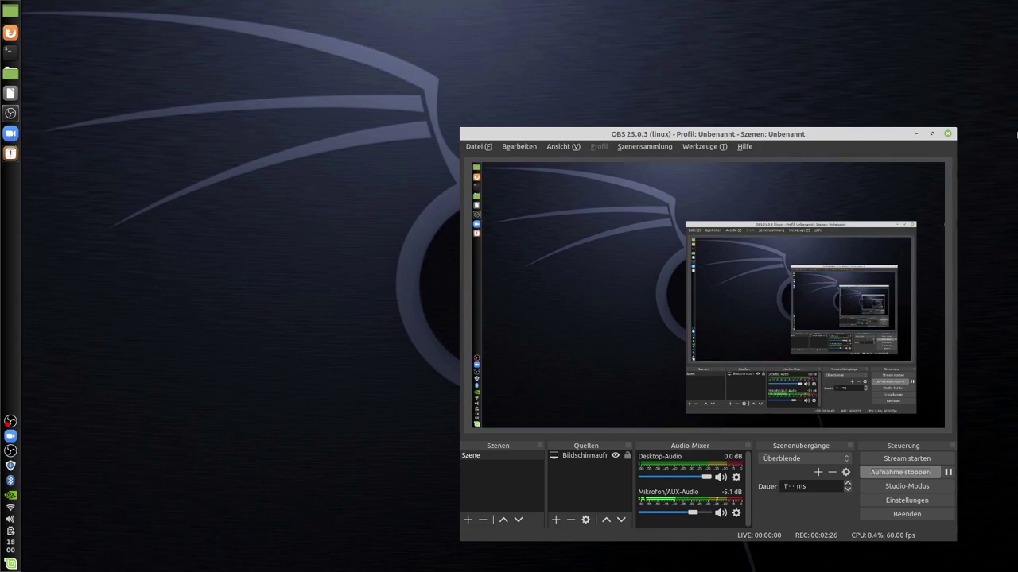
{"action": "left_click", "coordinate": [915, 134]}
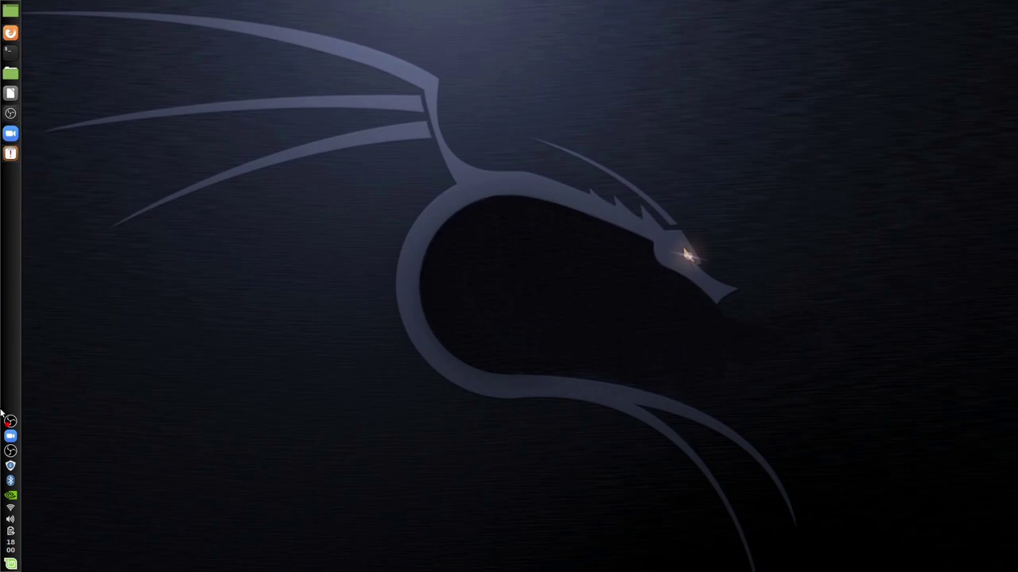
{"action": "left_click", "coordinate": [10, 436]}
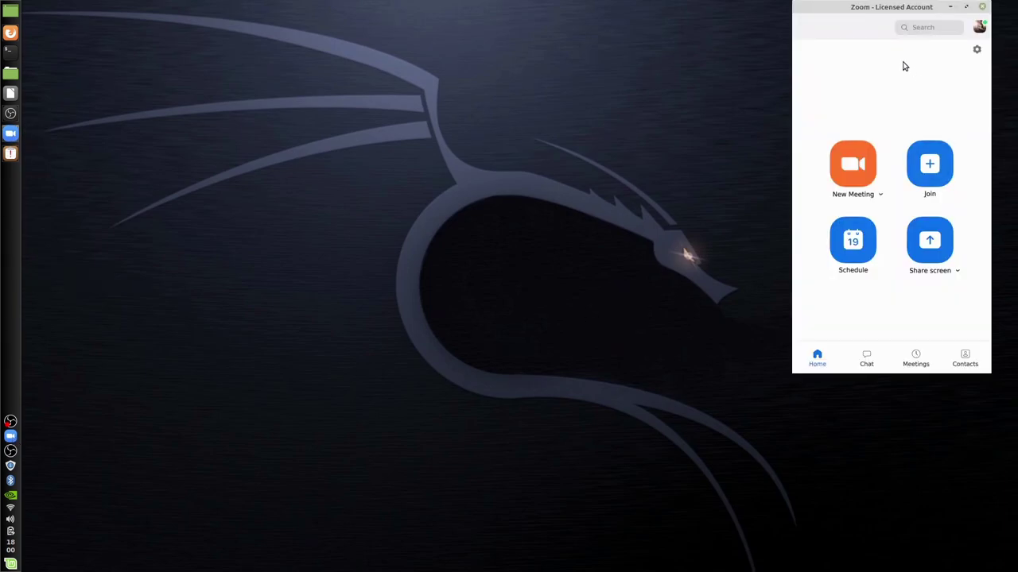
{"action": "left_click_drag", "start_coordinate": [823, 8], "coordinate": [690, 54]}
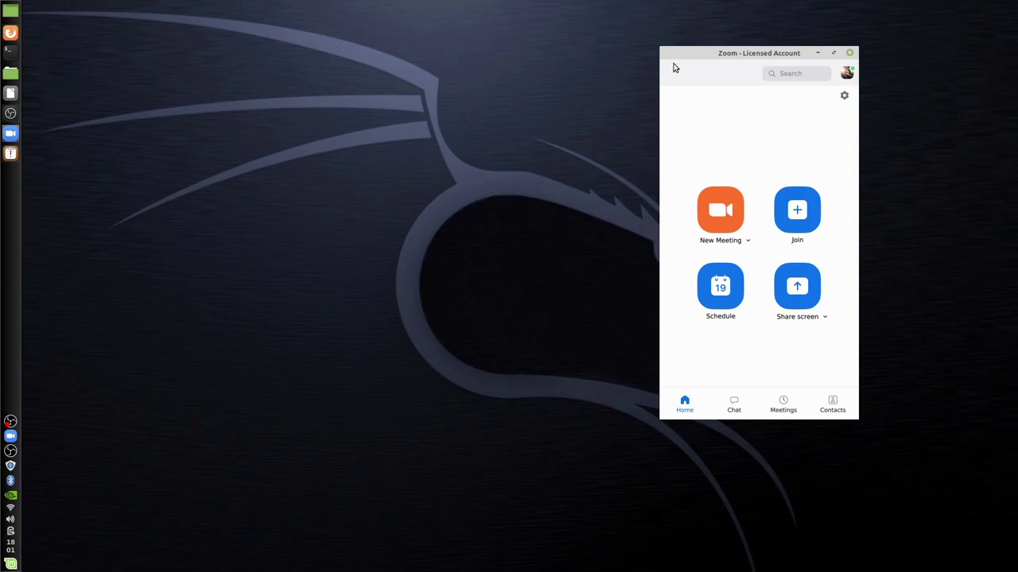
{"action": "left_click_drag", "start_coordinate": [679, 54], "coordinate": [789, 31]}
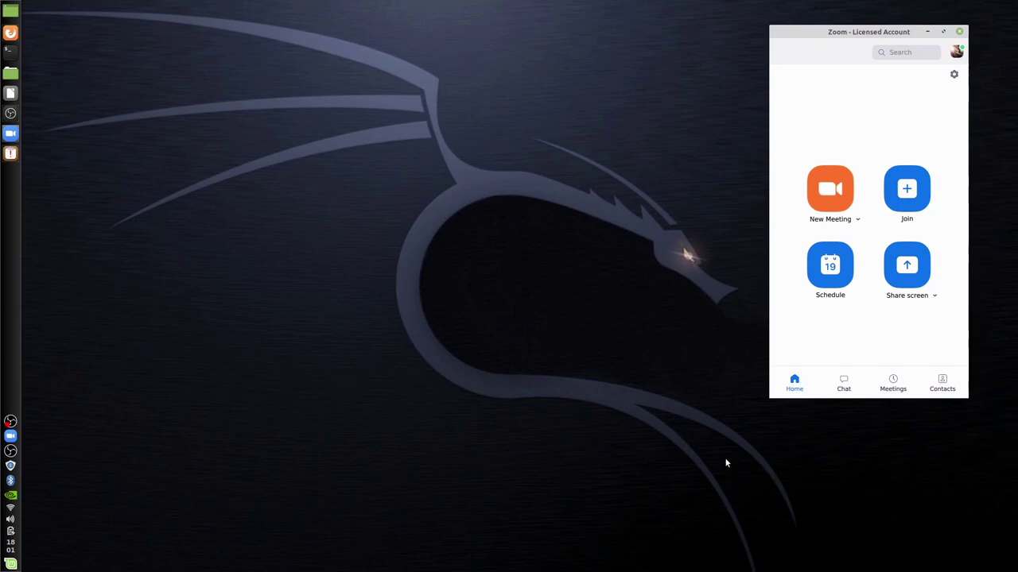
{"action": "left_click", "coordinate": [831, 191]}
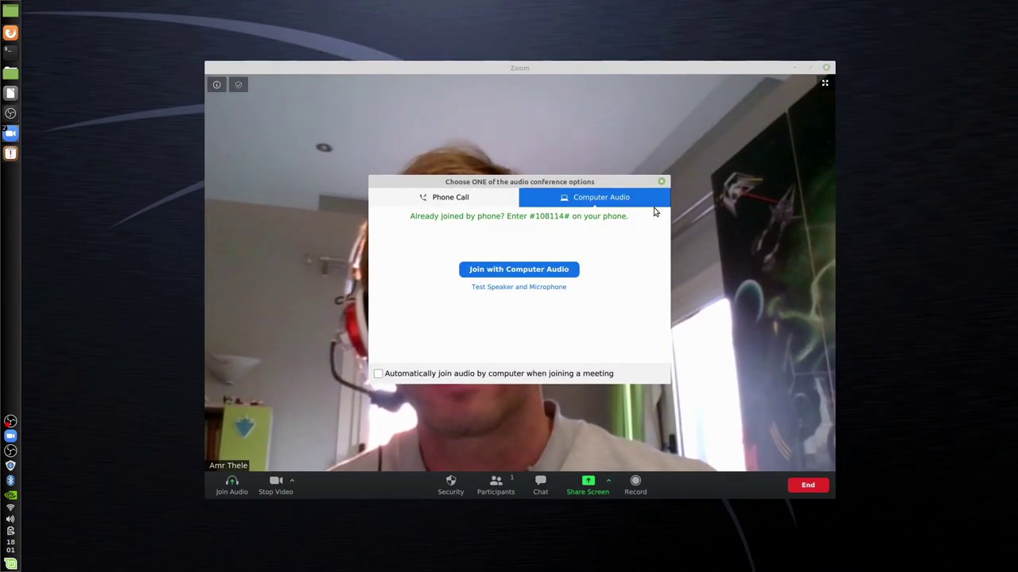
{"action": "left_click", "coordinate": [826, 67]}
{"action": "left_click", "coordinate": [805, 92]}
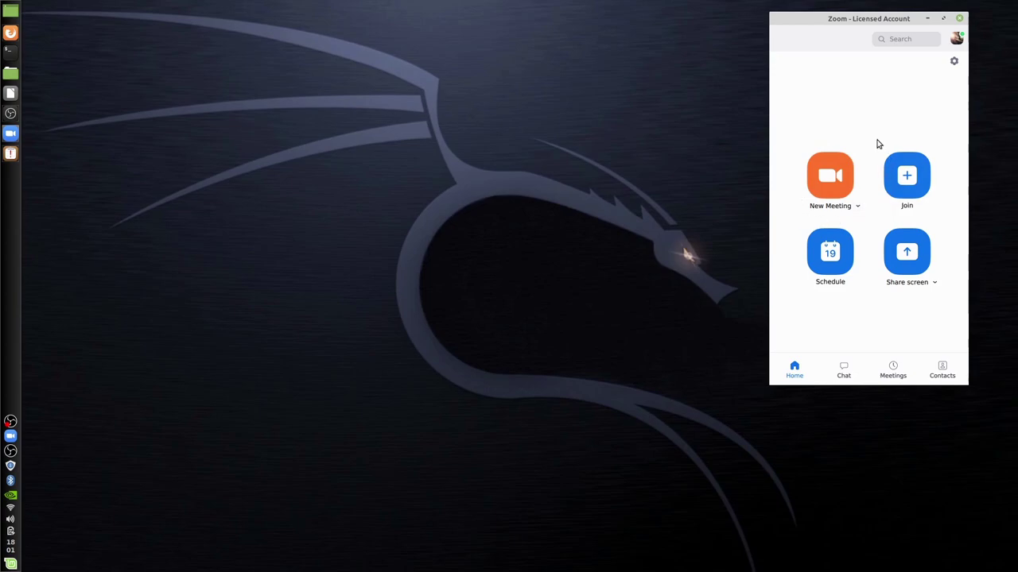
- Enable Use My Personal Meeting ID (PMI) for new meetings and check that Start with video is also selected
{"action": "left_click", "coordinate": [858, 207]}
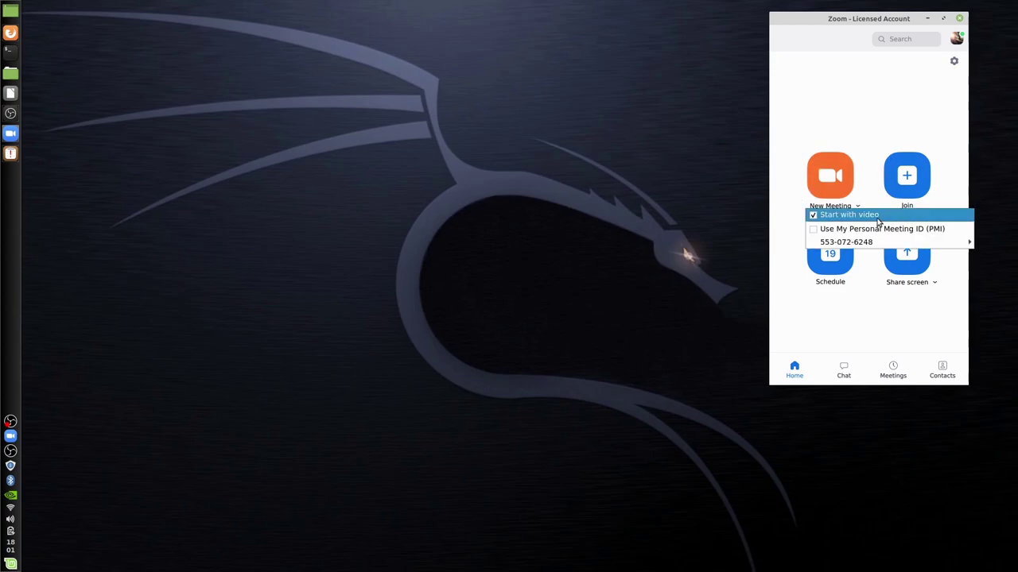
{"action": "left_click", "coordinate": [867, 195]}
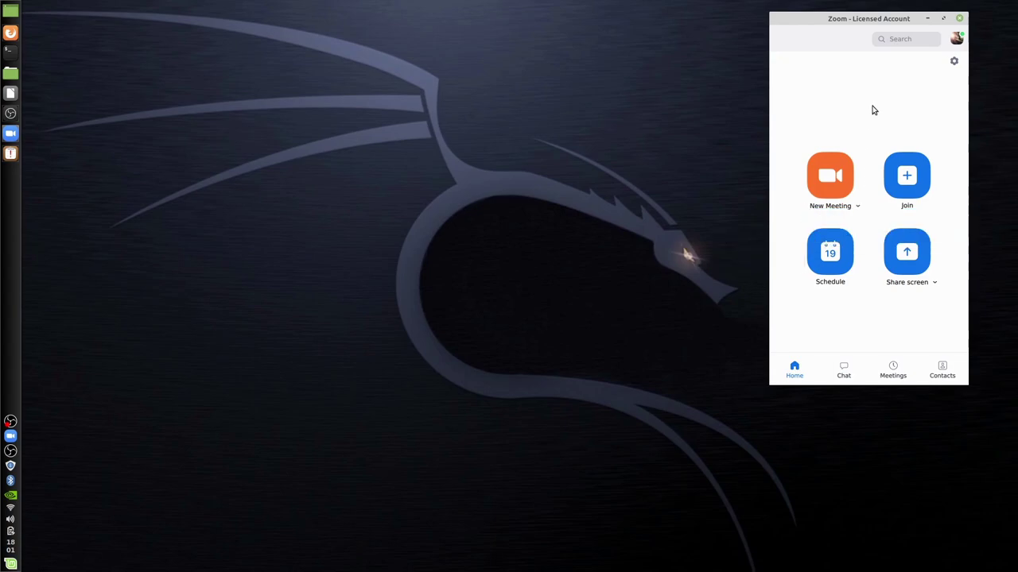
{"action": "left_click", "coordinate": [858, 209]}
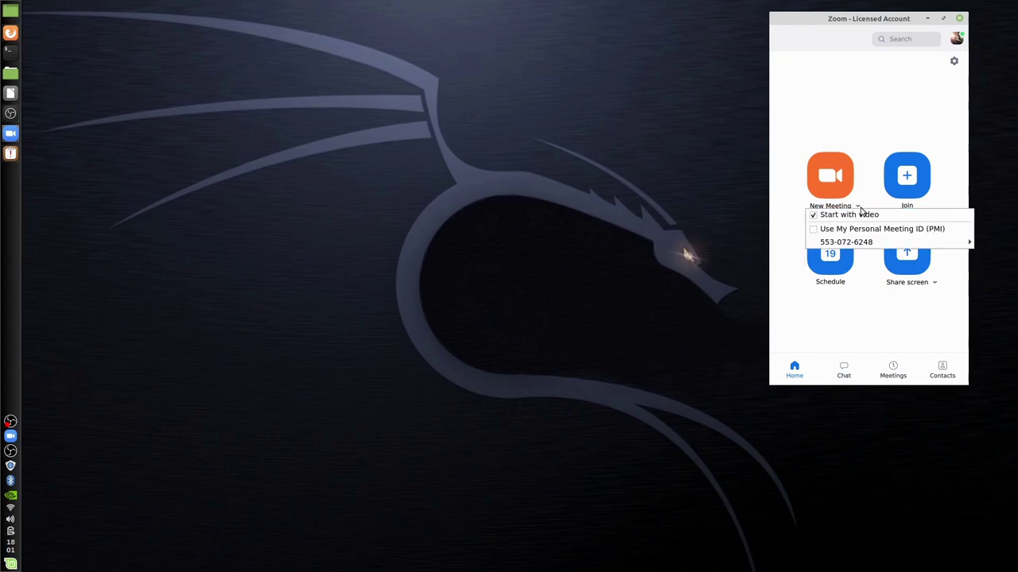
{"action": "mouse_move", "coordinate": [862, 248]}
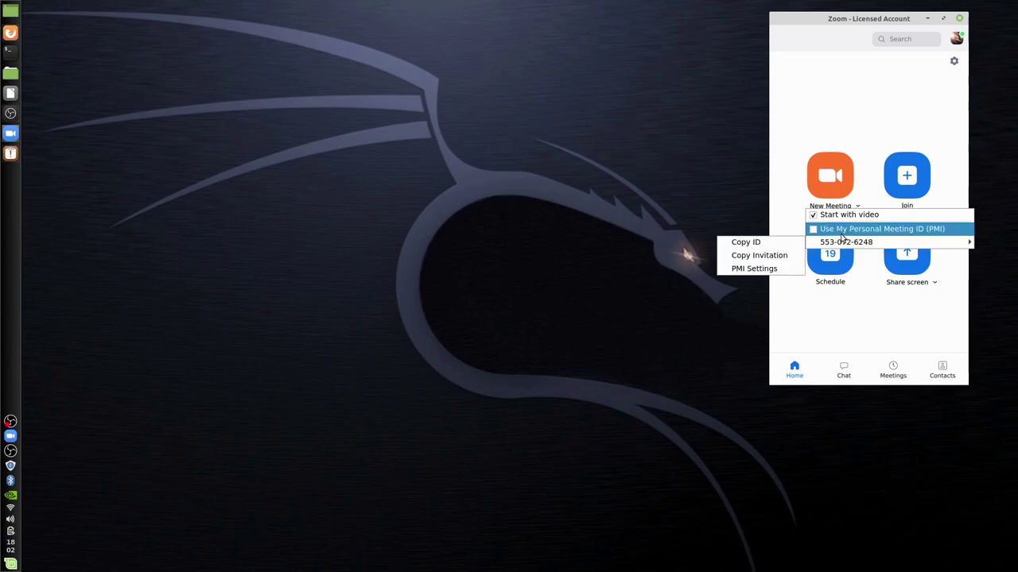
{"action": "left_click", "coordinate": [812, 229]}
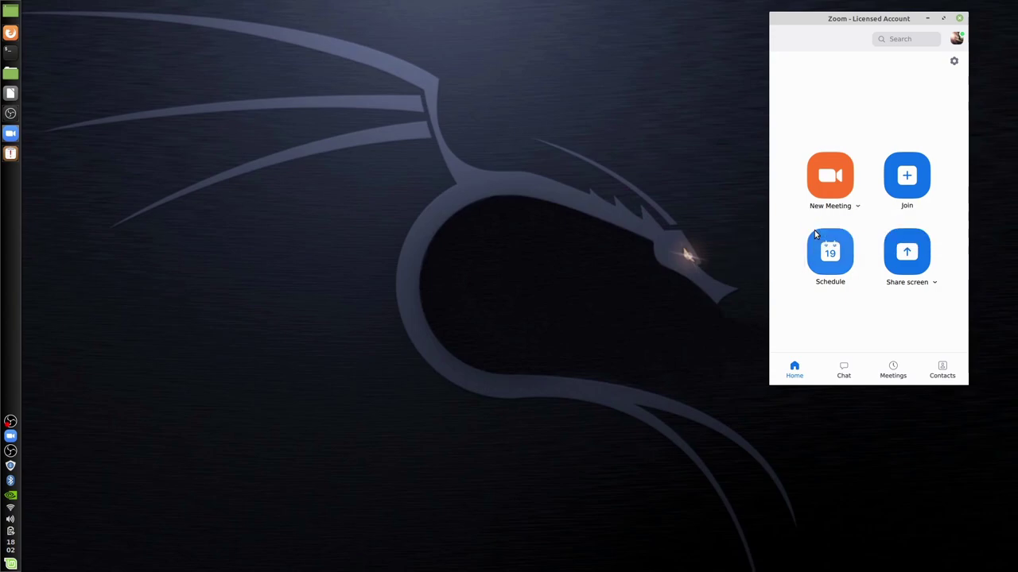
{"action": "left_click", "coordinate": [857, 208]}
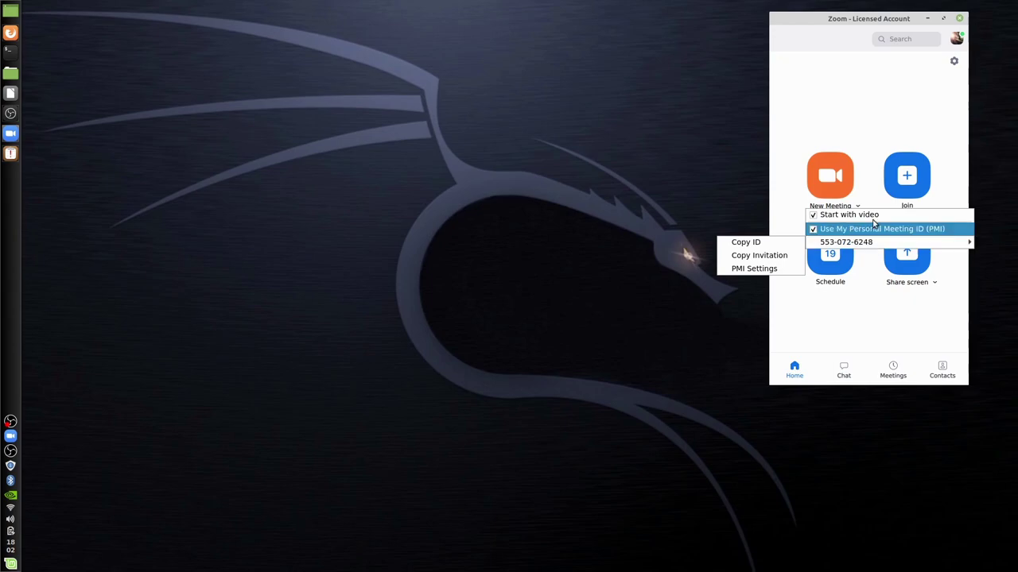
{"action": "left_click", "coordinate": [864, 107]}
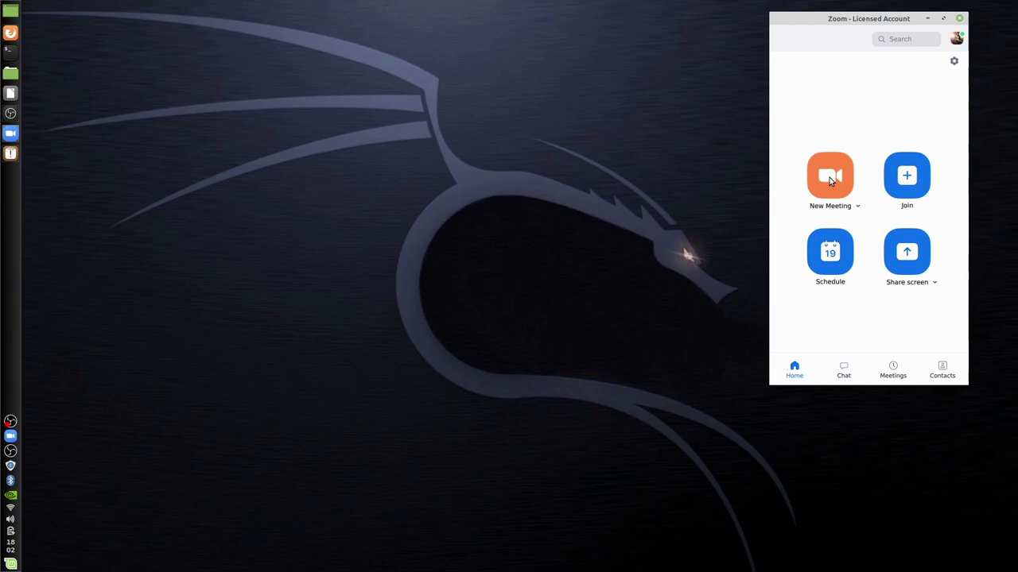
- Start a new meeting, maximize its window and show the participants list
{"action": "left_click", "coordinate": [829, 177]}
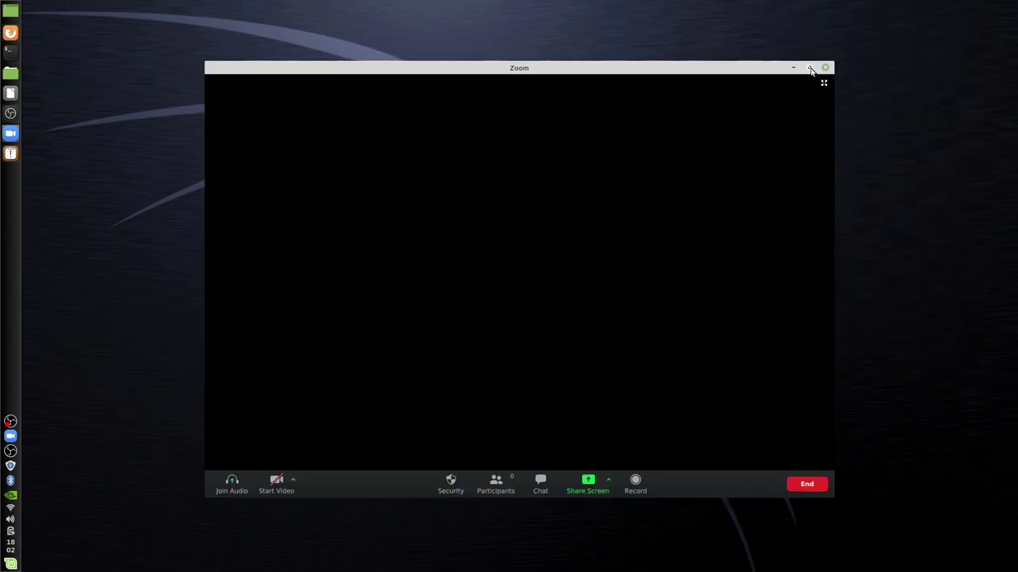
{"action": "left_click", "coordinate": [809, 67]}
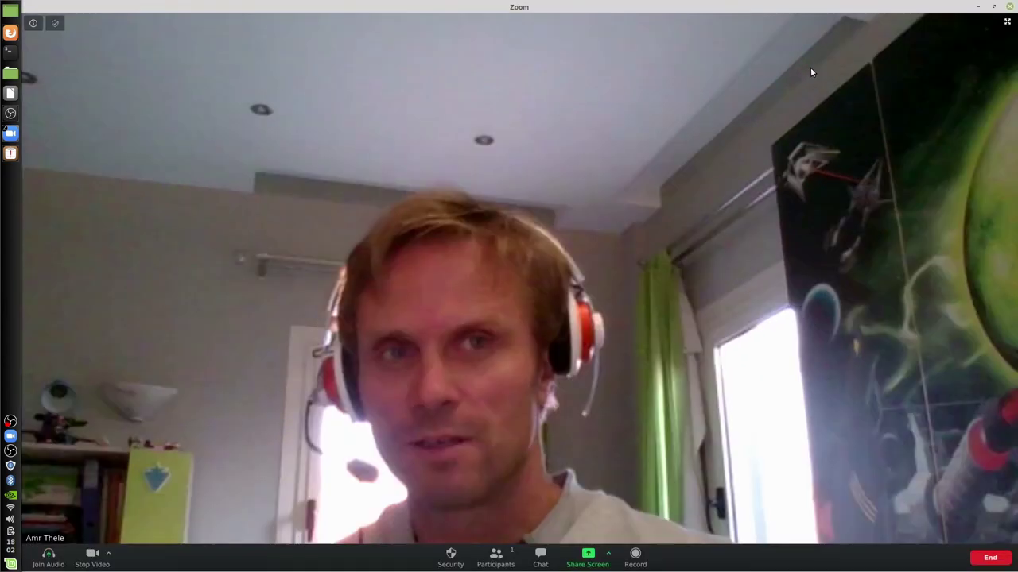
{"action": "left_click", "coordinate": [497, 559]}
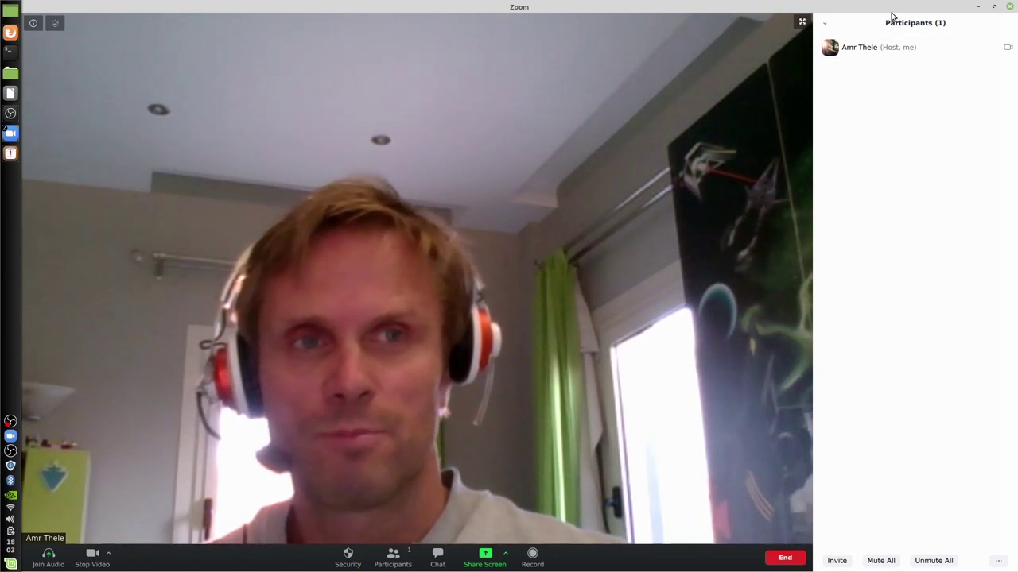
{"action": "mouse_move", "coordinate": [977, 57]}
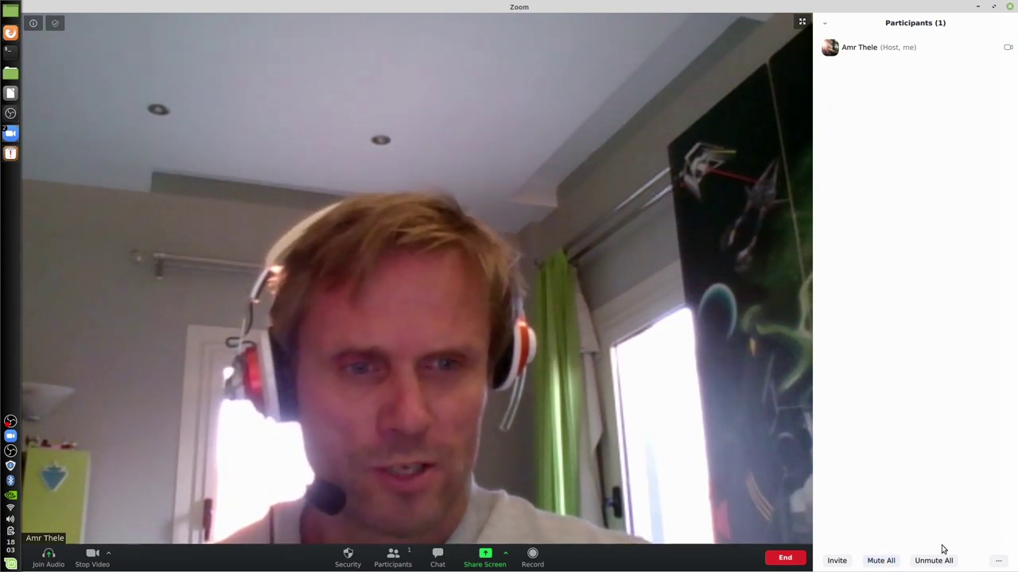
- Try Unmute All, then mute all current and new participants while allowing them to unmute themselves
{"action": "left_click", "coordinate": [879, 562]}
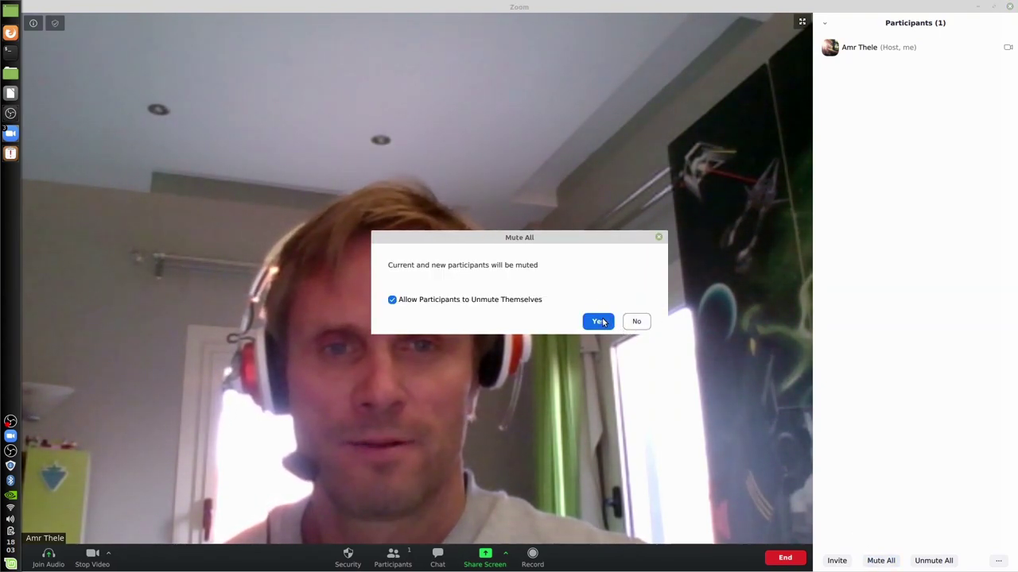
{"action": "left_click", "coordinate": [637, 322]}
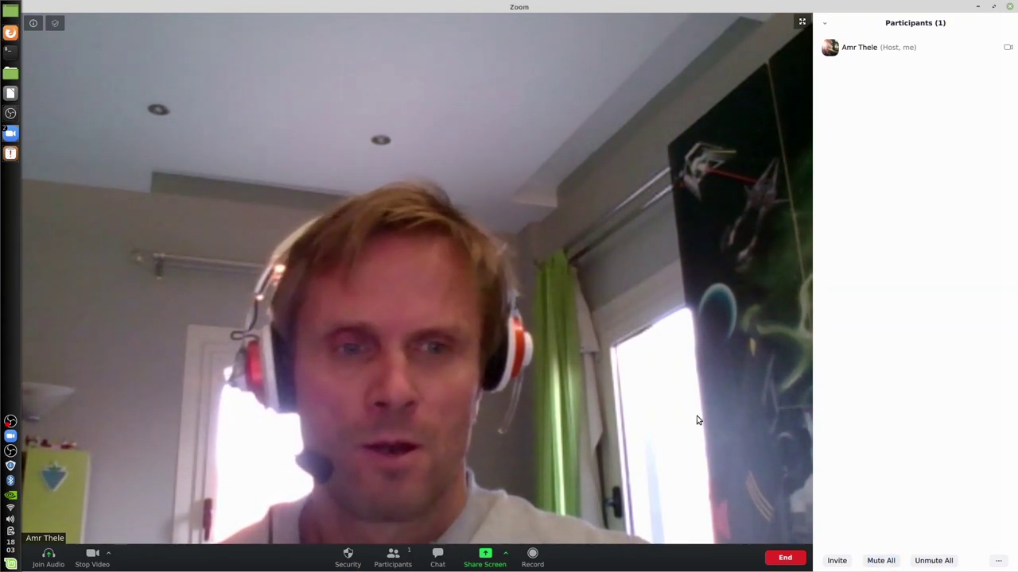
{"action": "left_click", "coordinate": [929, 562]}
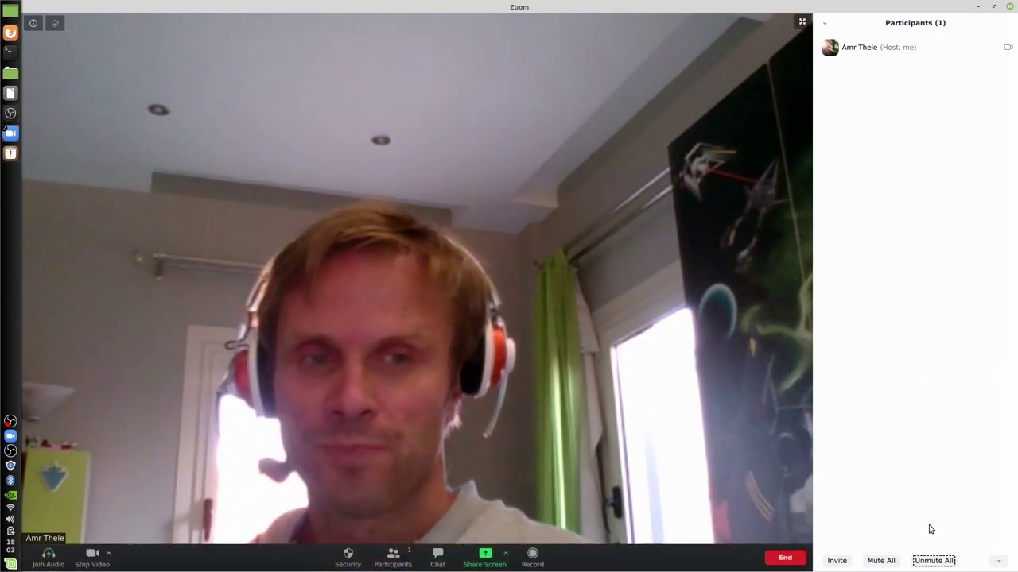
{"action": "left_click", "coordinate": [882, 563]}
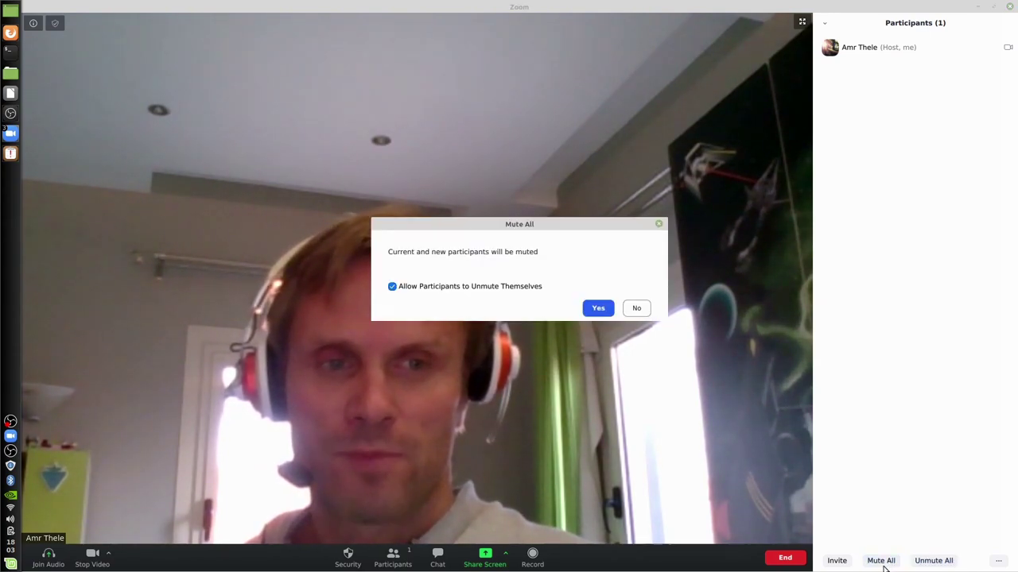
{"action": "key", "text": "Return"}
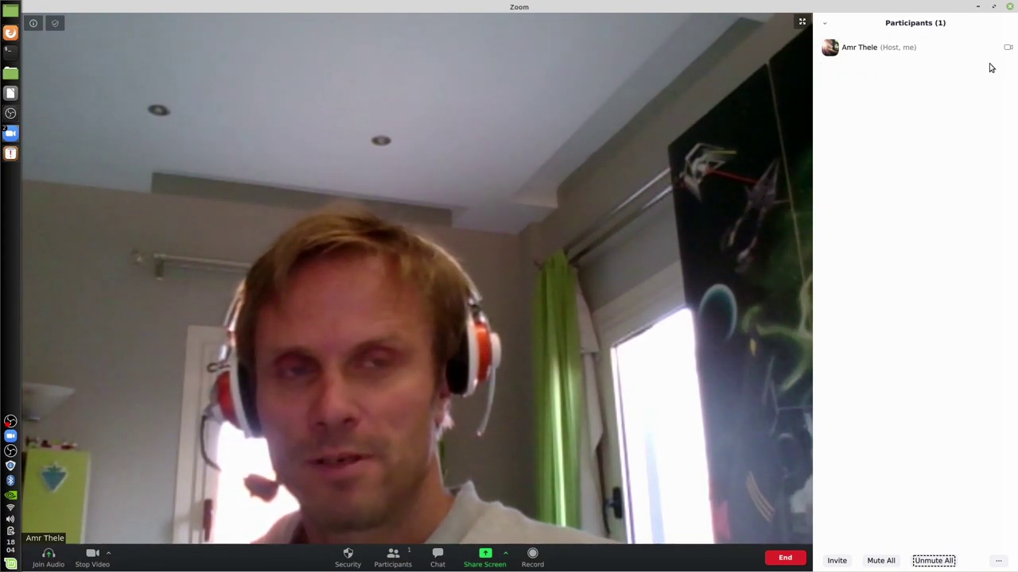
- Examine the additional actions available for the host's entry in the participants list and close the choices
{"action": "mouse_move", "coordinate": [880, 52]}
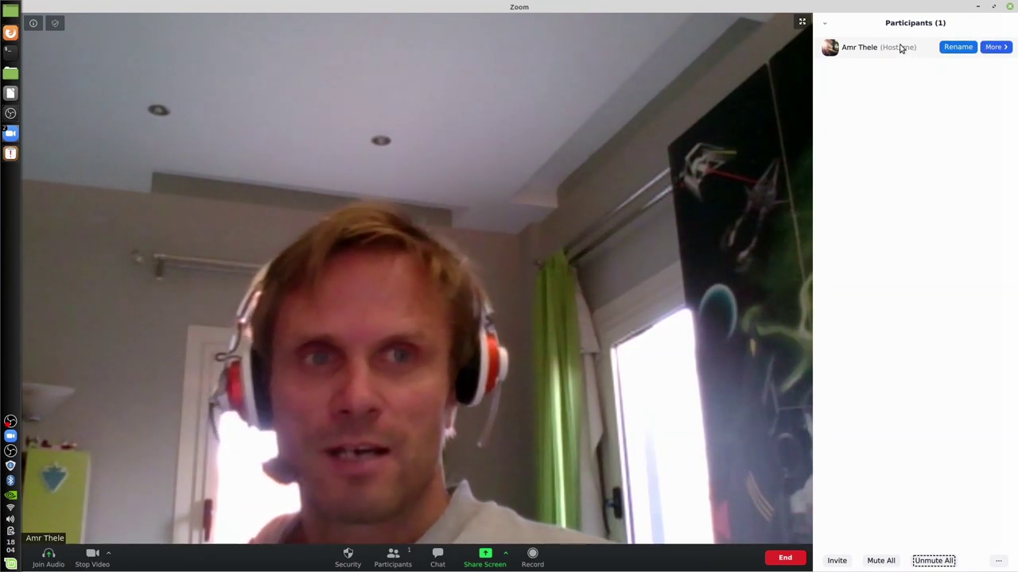
{"action": "left_click", "coordinate": [999, 48]}
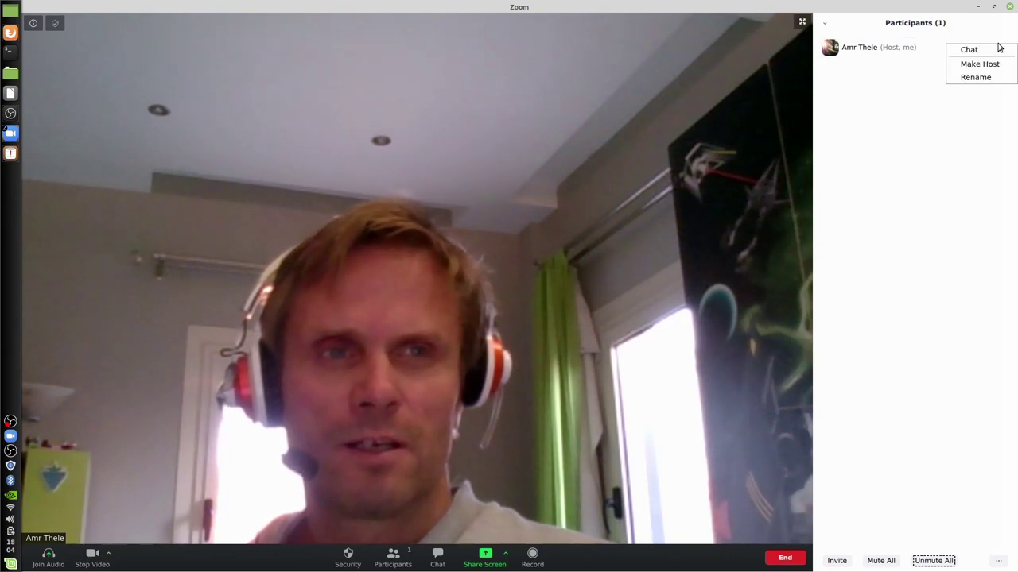
{"action": "left_click", "coordinate": [911, 80]}
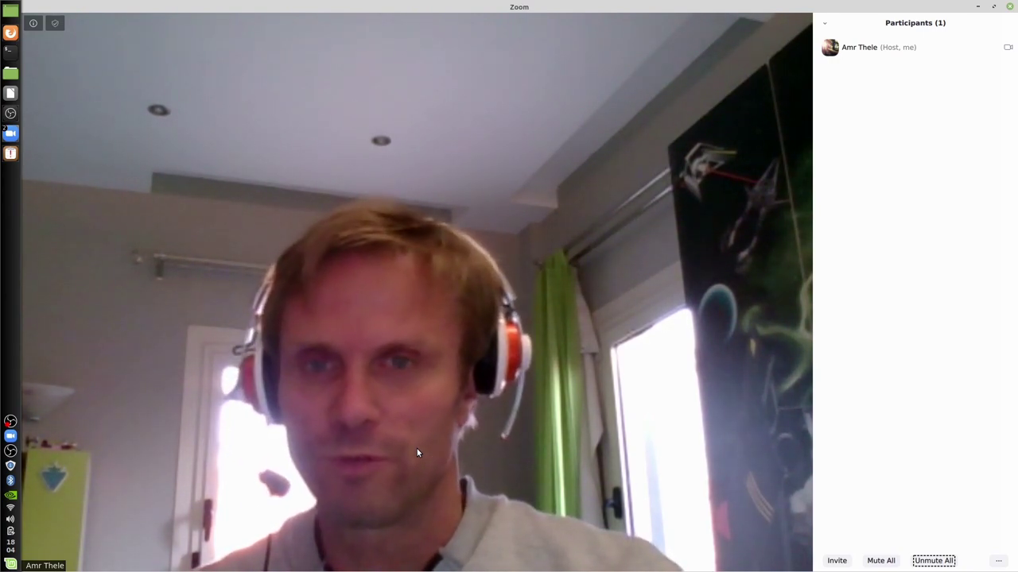
- Examine the screen-sharing options for letting one or multiple participants share at a time
{"action": "mouse_move", "coordinate": [418, 456]}
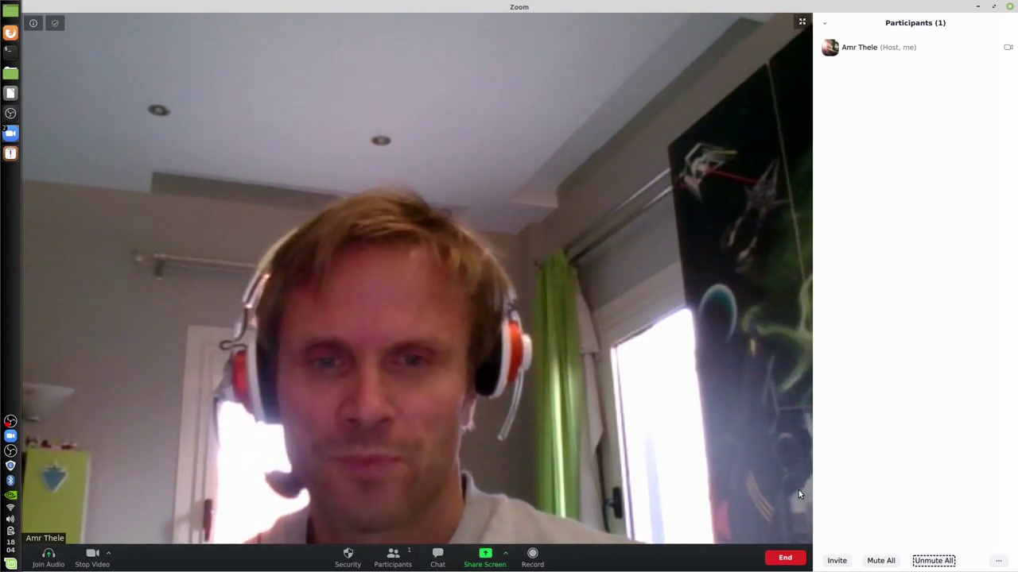
{"action": "left_click", "coordinate": [506, 554]}
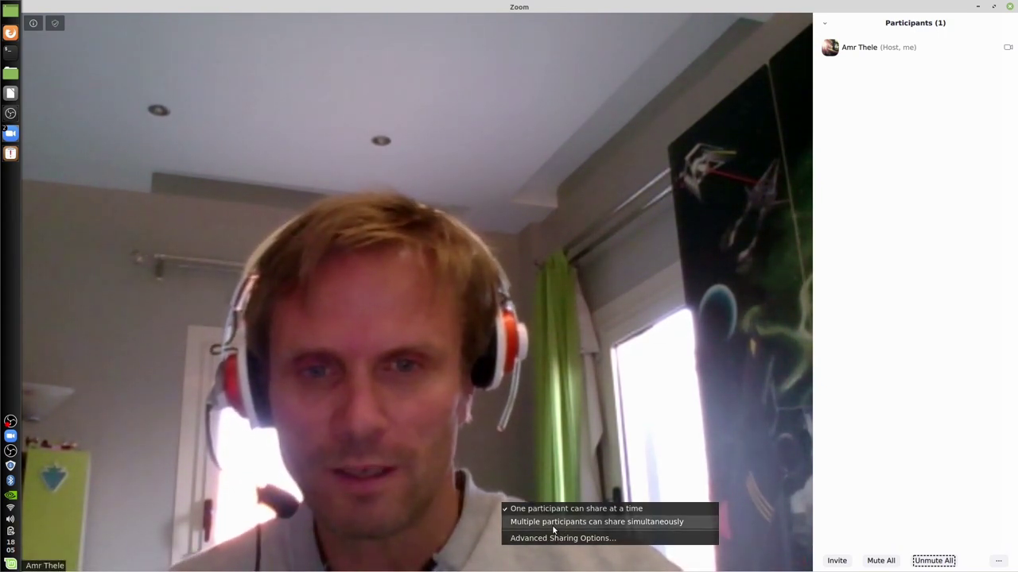
{"action": "left_click", "coordinate": [399, 484]}
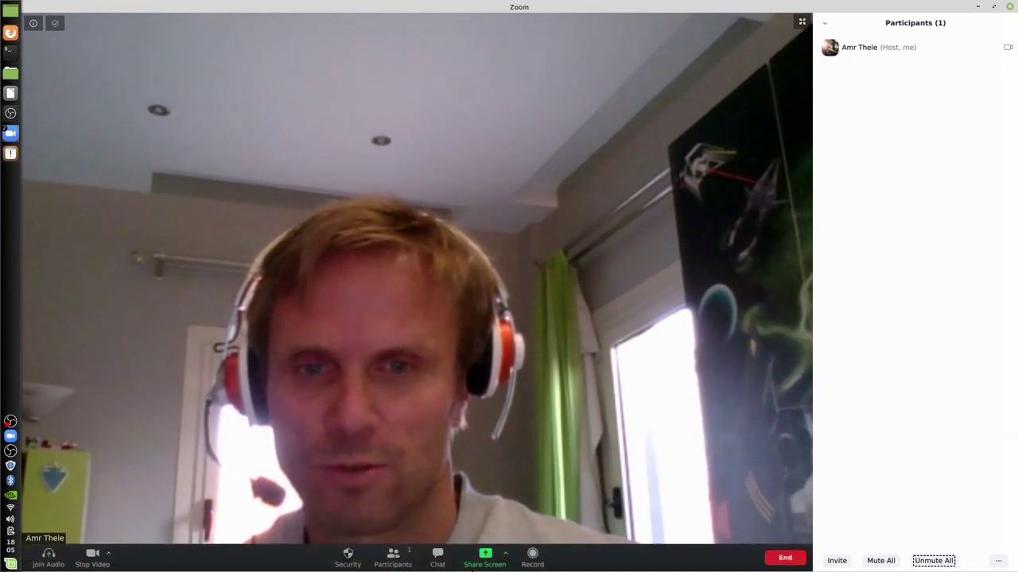
{"action": "left_click", "coordinate": [507, 558]}
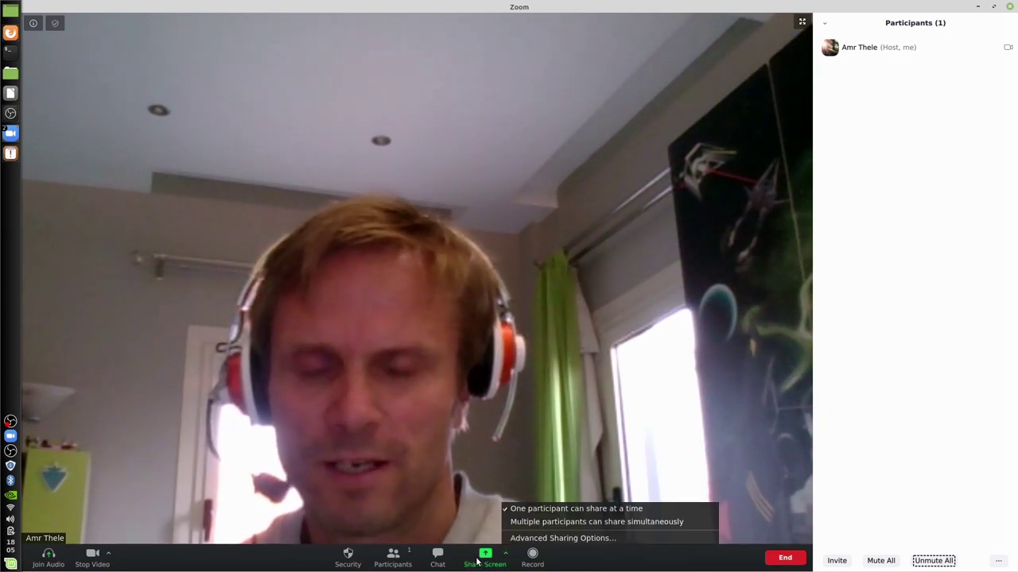
- Share Desktop 1 with the meeting and move the audio conference dialog mostly off the desktop's edge
{"action": "left_click", "coordinate": [481, 558]}
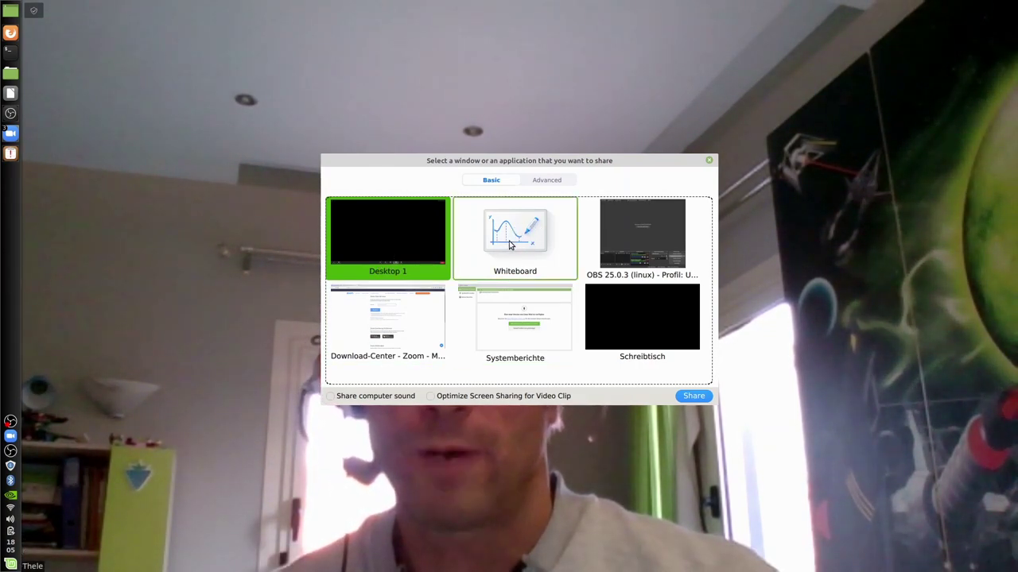
{"action": "left_click", "coordinate": [481, 218]}
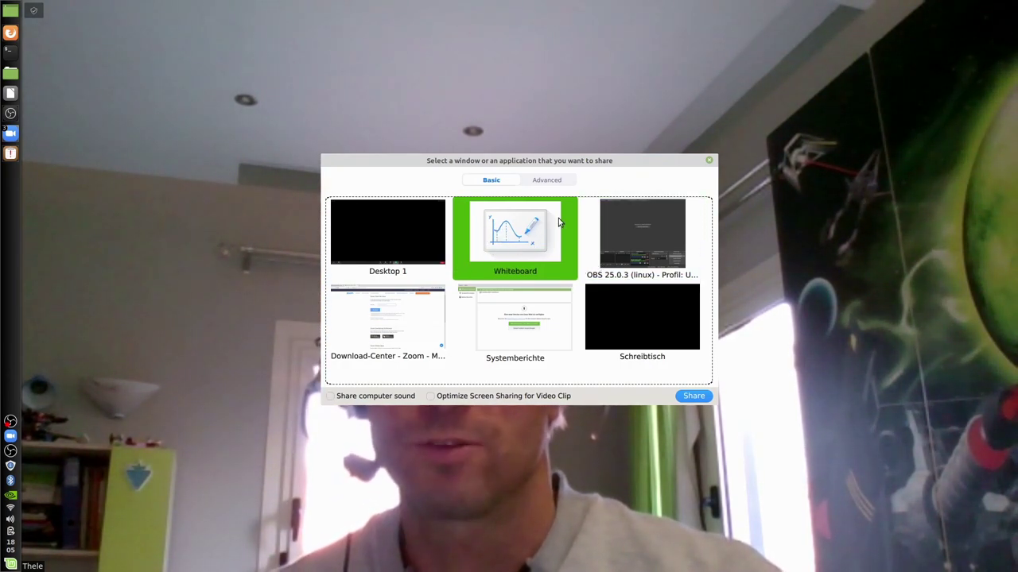
{"action": "left_click", "coordinate": [399, 232]}
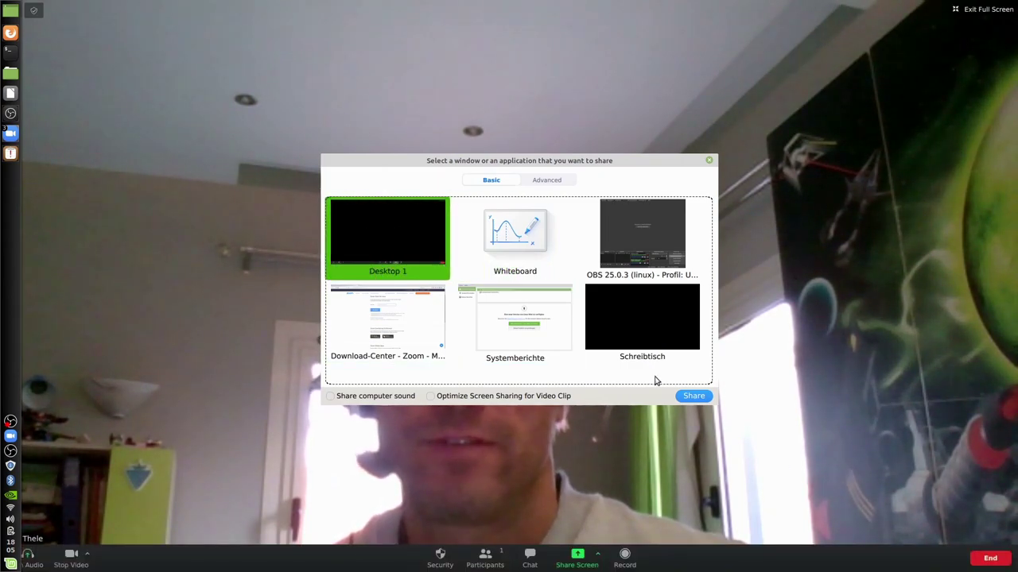
{"action": "left_click", "coordinate": [695, 397]}
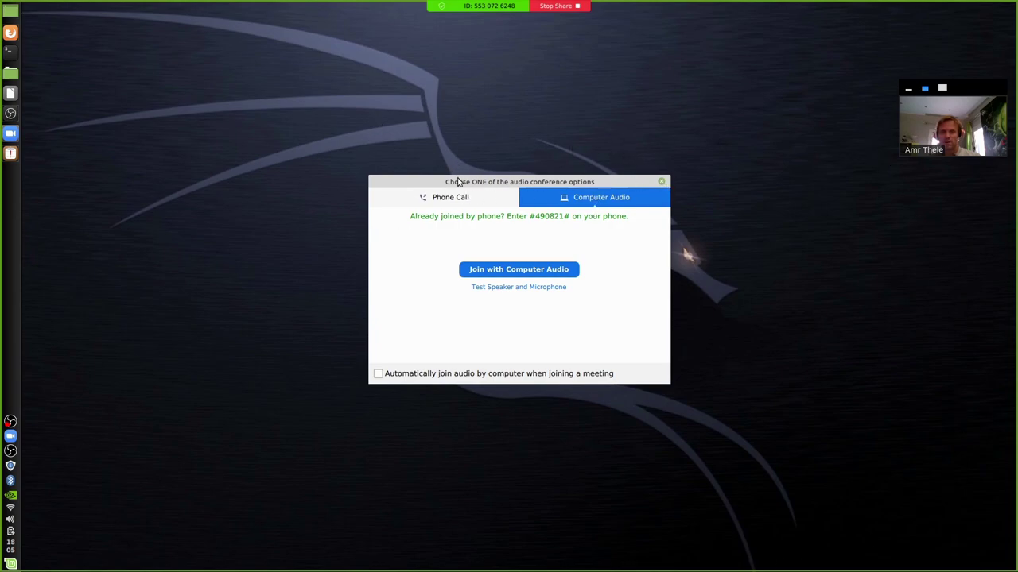
{"action": "left_click_drag", "start_coordinate": [417, 185], "coordinate": [1006, 373]}
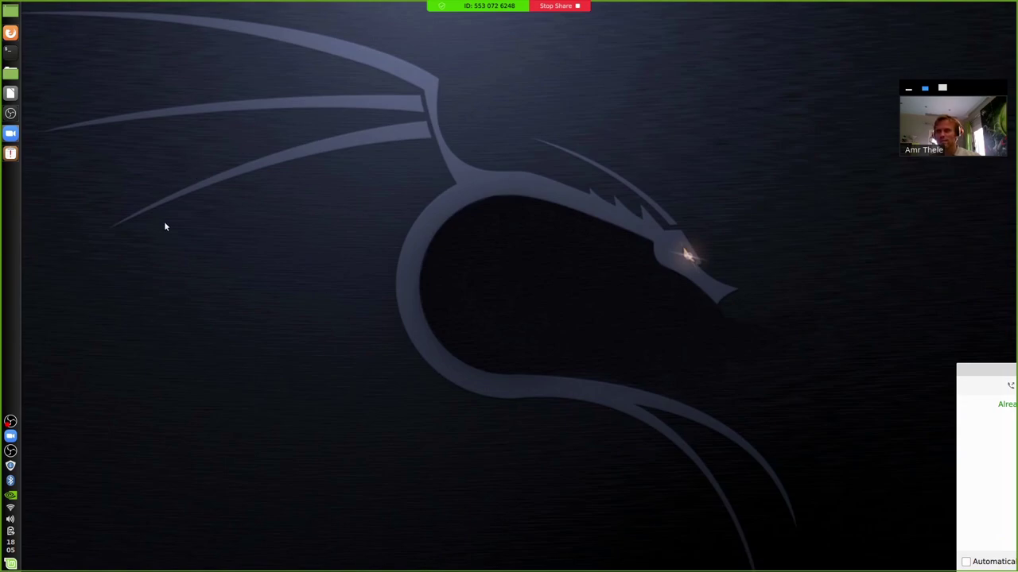
- Switch to Firefox, view the lo-net2 site in a new tab and close that tab
{"action": "left_click", "coordinate": [10, 35]}
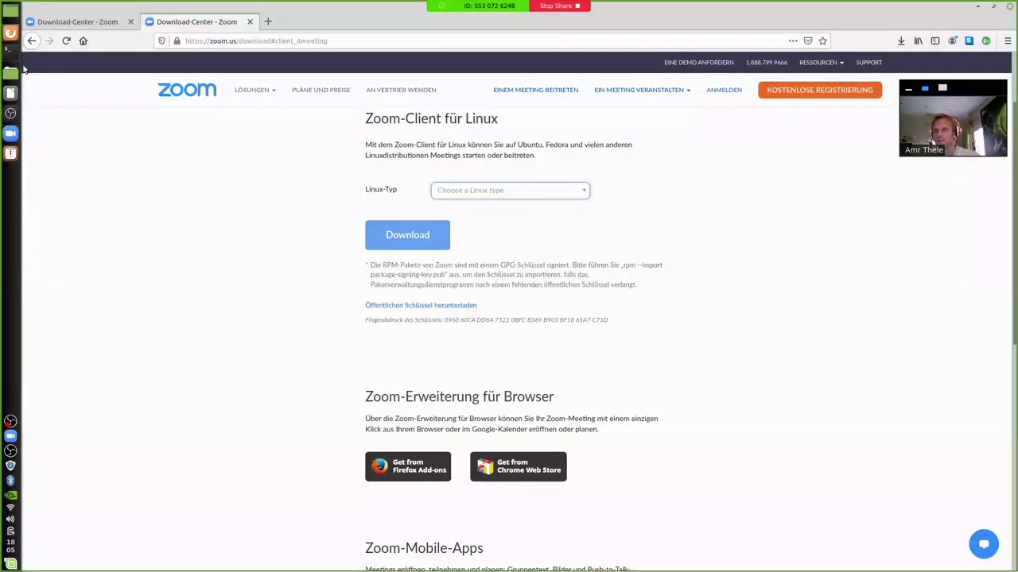
{"action": "left_click", "coordinate": [268, 22]}
{"action": "left_click", "coordinate": [423, 269]}
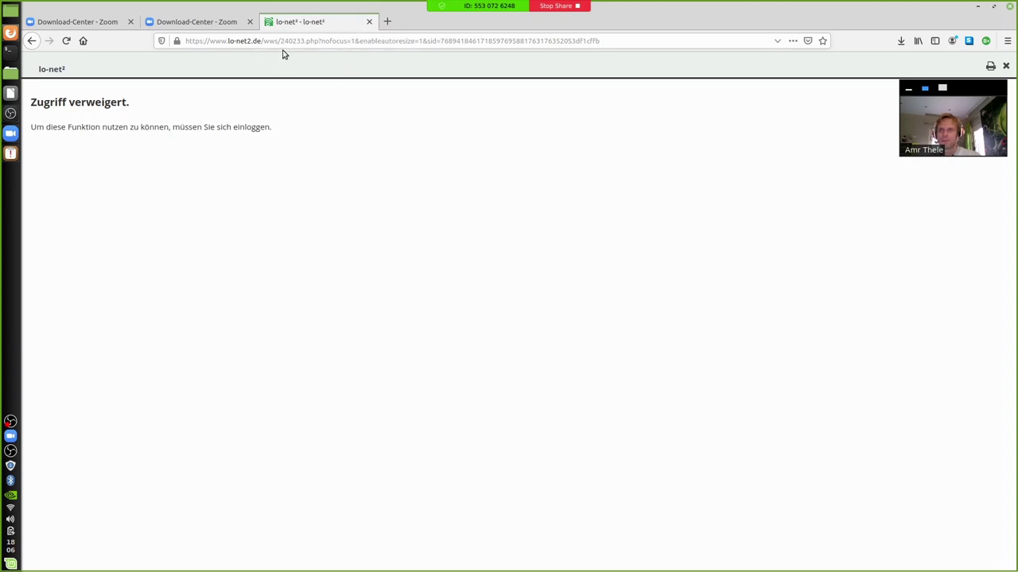
{"action": "left_click", "coordinate": [369, 22]}
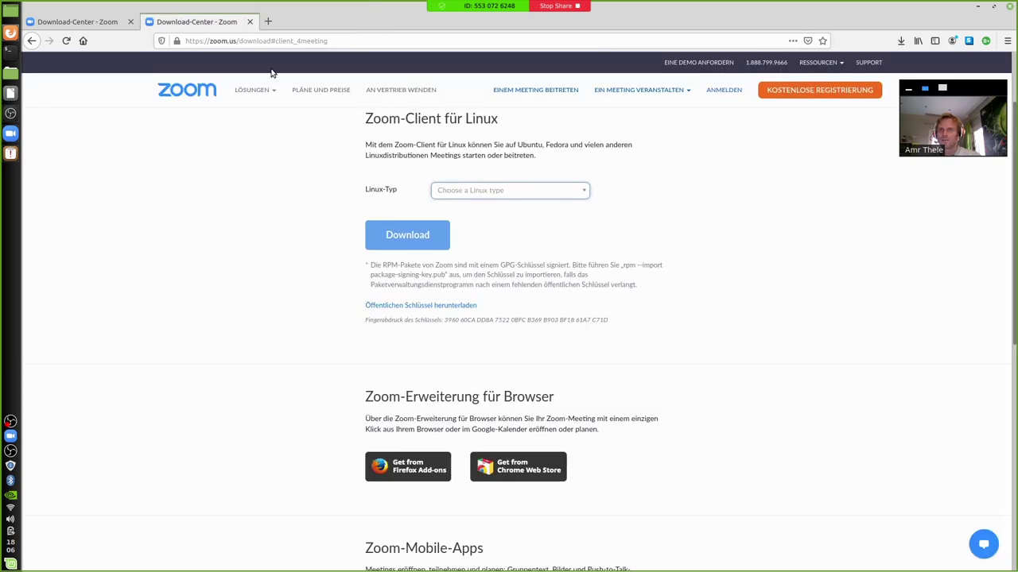
- View the lo-net2 site and YouTube in separate new tabs, closing both once viewed
{"action": "left_click", "coordinate": [267, 23]}
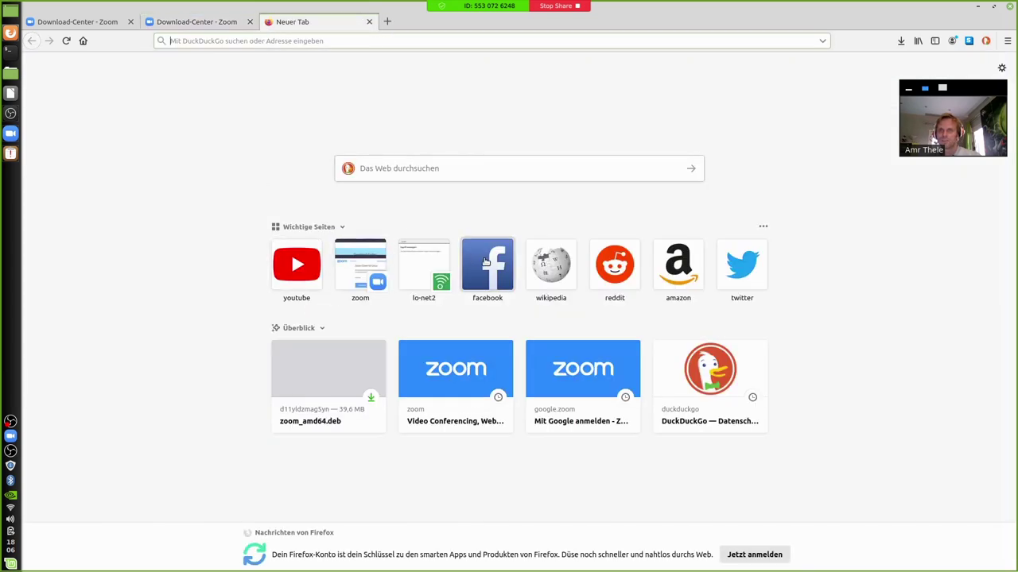
{"action": "left_click", "coordinate": [432, 269]}
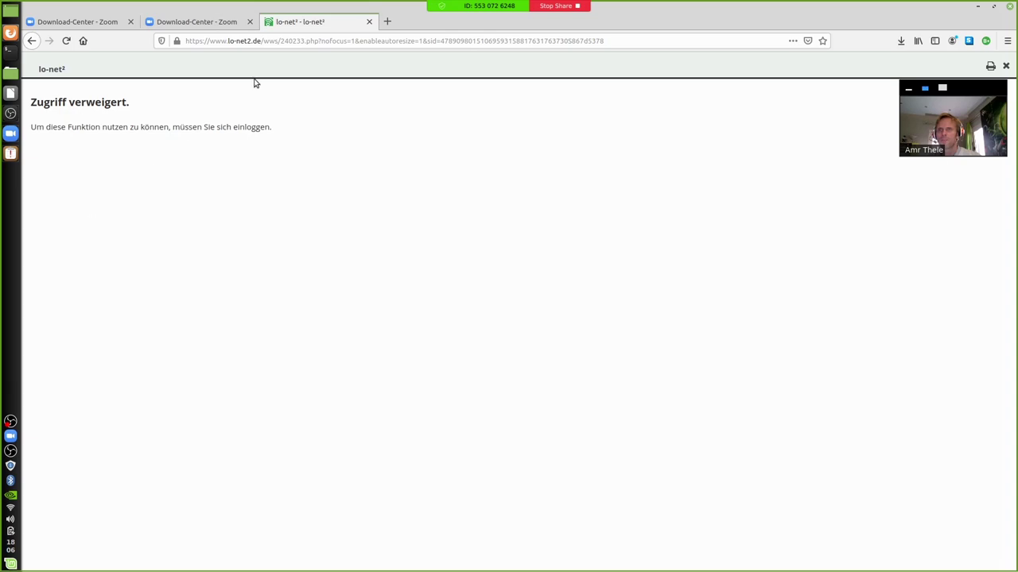
{"action": "left_click", "coordinate": [388, 22]}
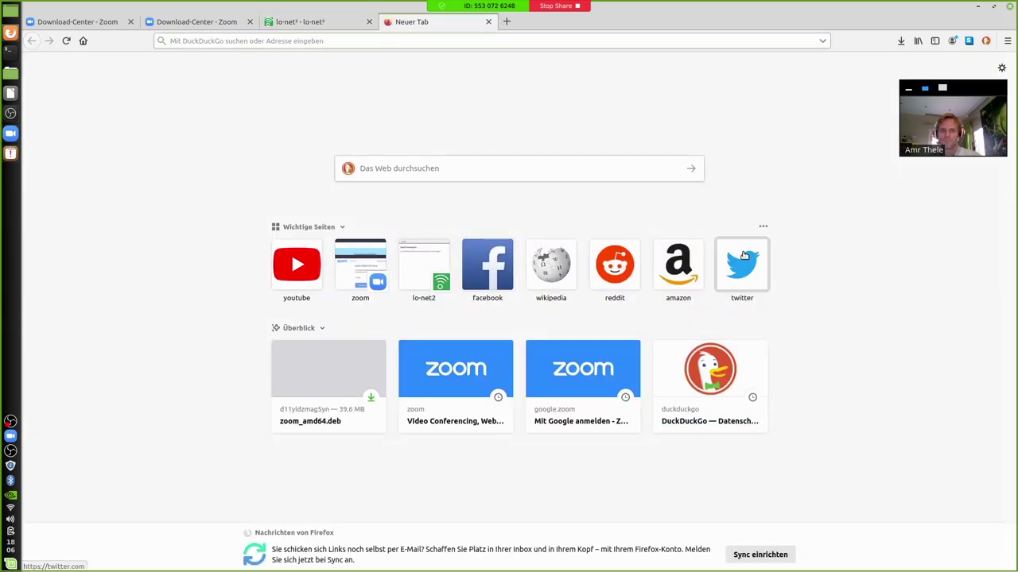
{"action": "left_click", "coordinate": [298, 268]}
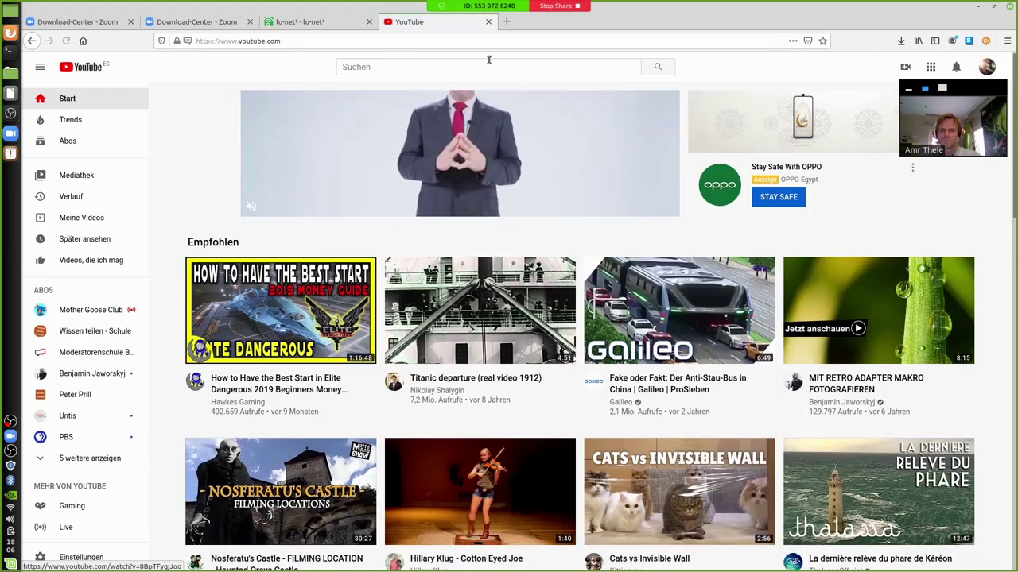
{"action": "left_click", "coordinate": [488, 21]}
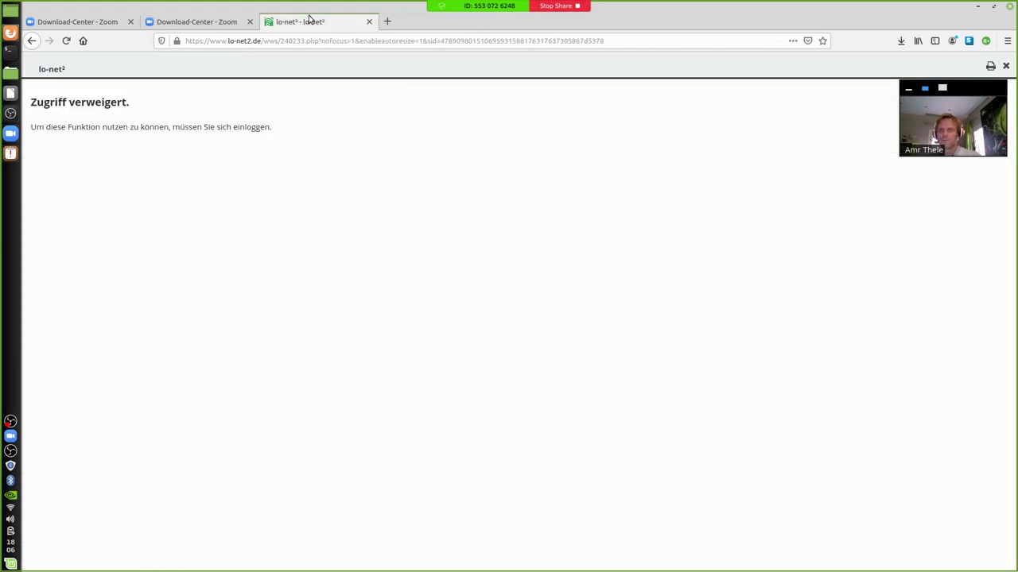
{"action": "left_click", "coordinate": [369, 22]}
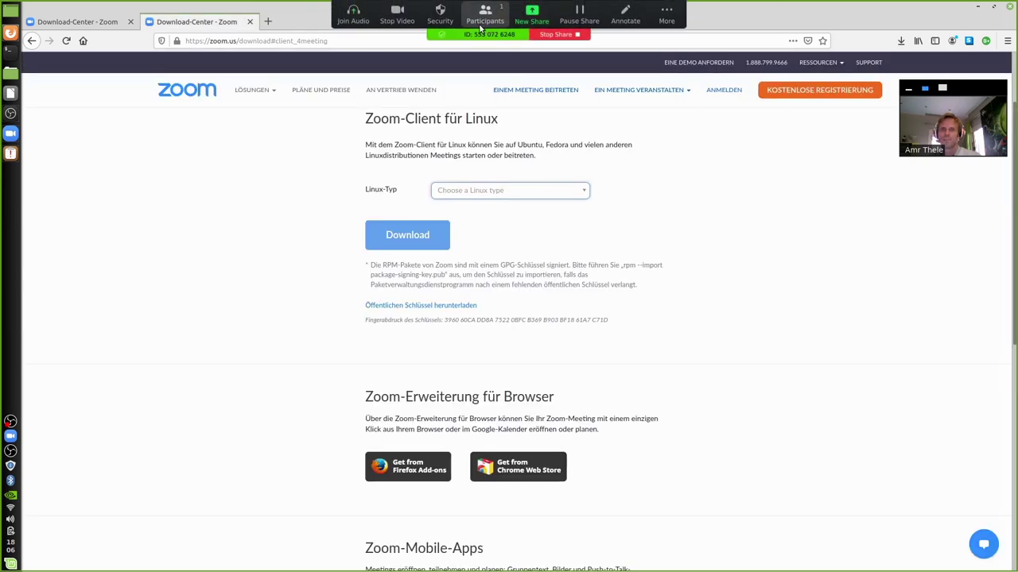
- Bring up the source selection for a new share and stop sharing the screen
{"action": "left_click", "coordinate": [536, 16]}
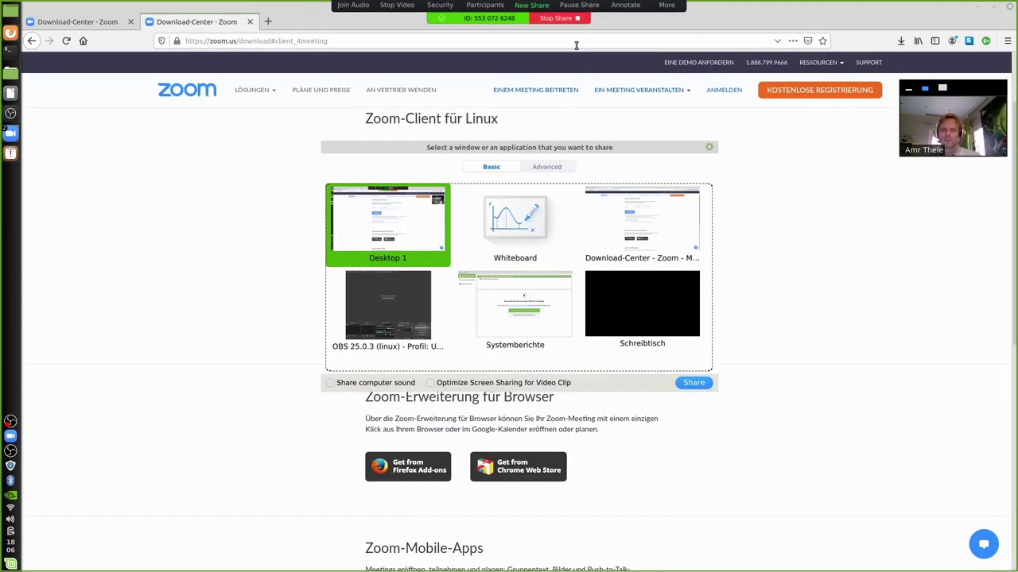
{"action": "left_click", "coordinate": [554, 12]}
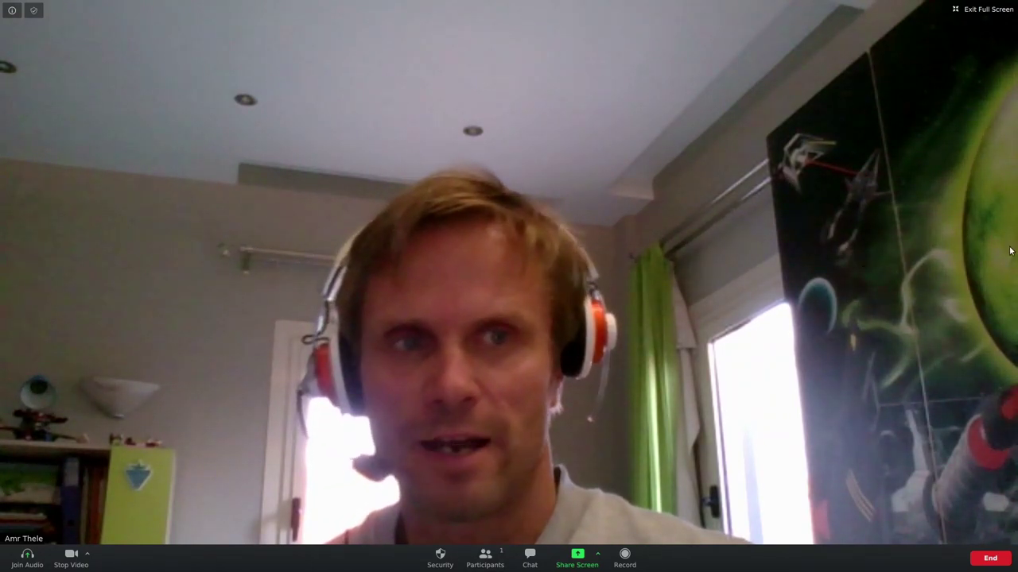
- Show the participants list in its own window beside the speaker's face and try maximizing and restoring it
{"action": "left_click", "coordinate": [485, 557]}
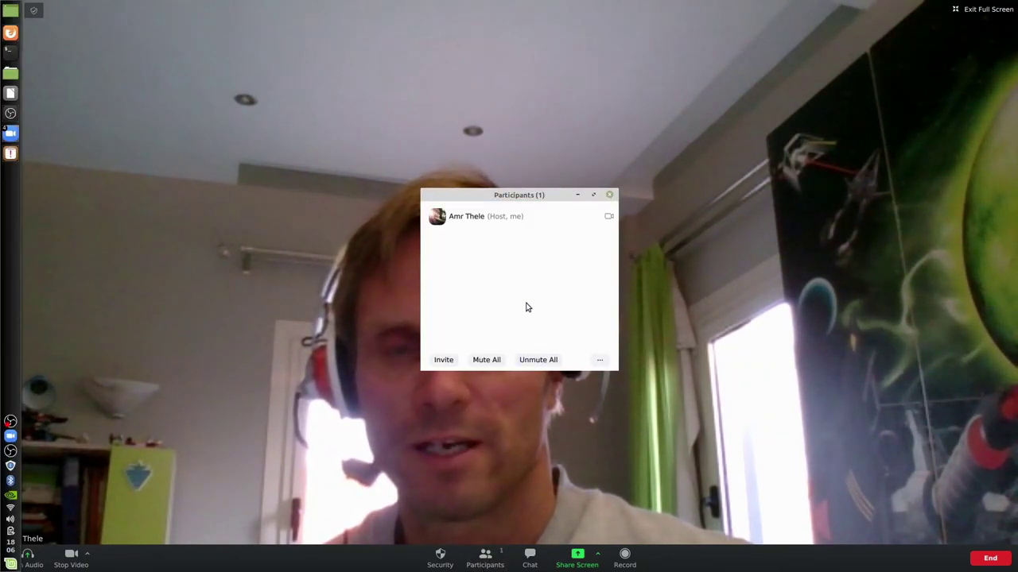
{"action": "left_click_drag", "start_coordinate": [482, 195], "coordinate": [824, 144]}
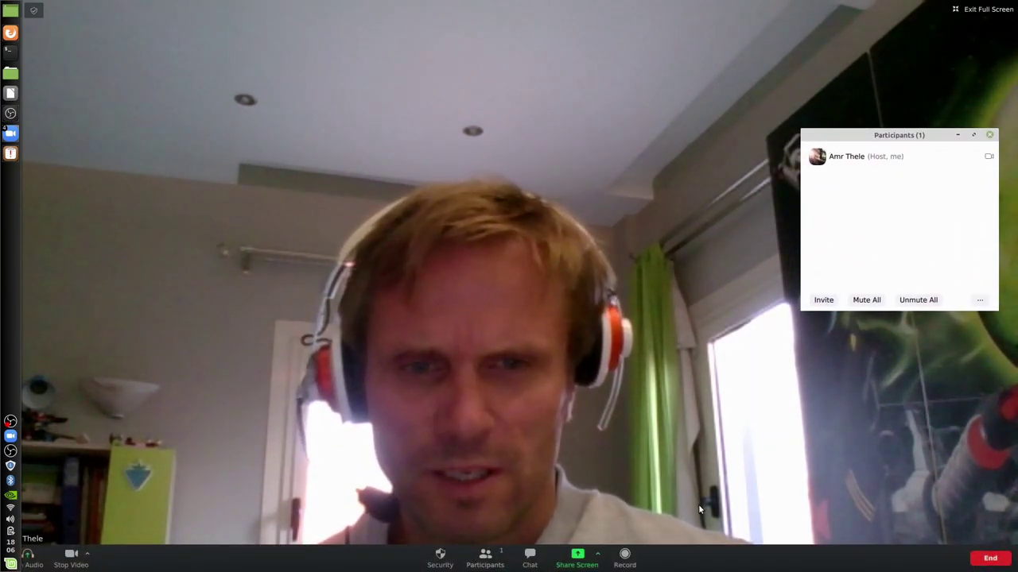
{"action": "left_click", "coordinate": [485, 559]}
{"action": "left_click", "coordinate": [485, 559]}
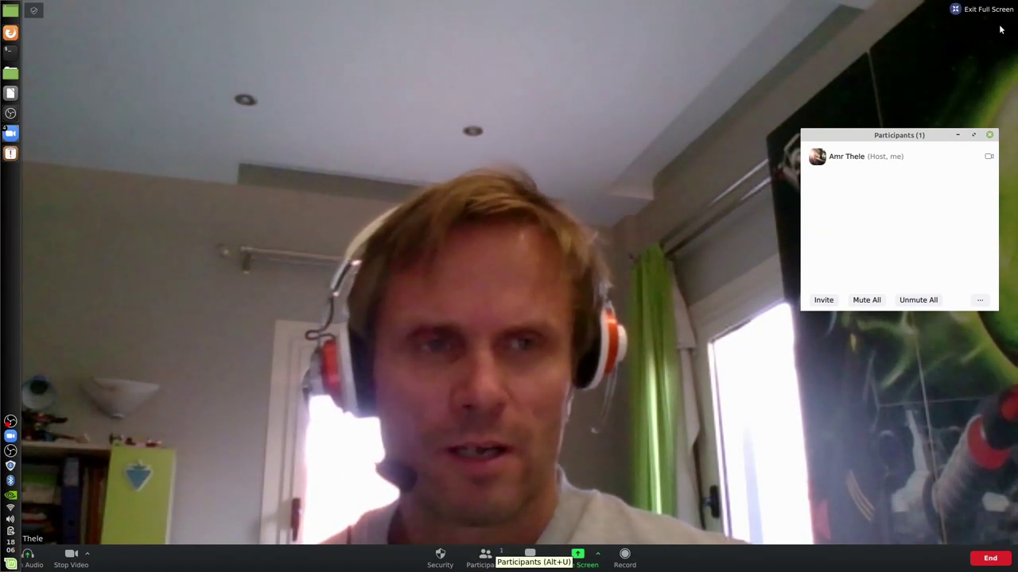
{"action": "left_click", "coordinate": [976, 136]}
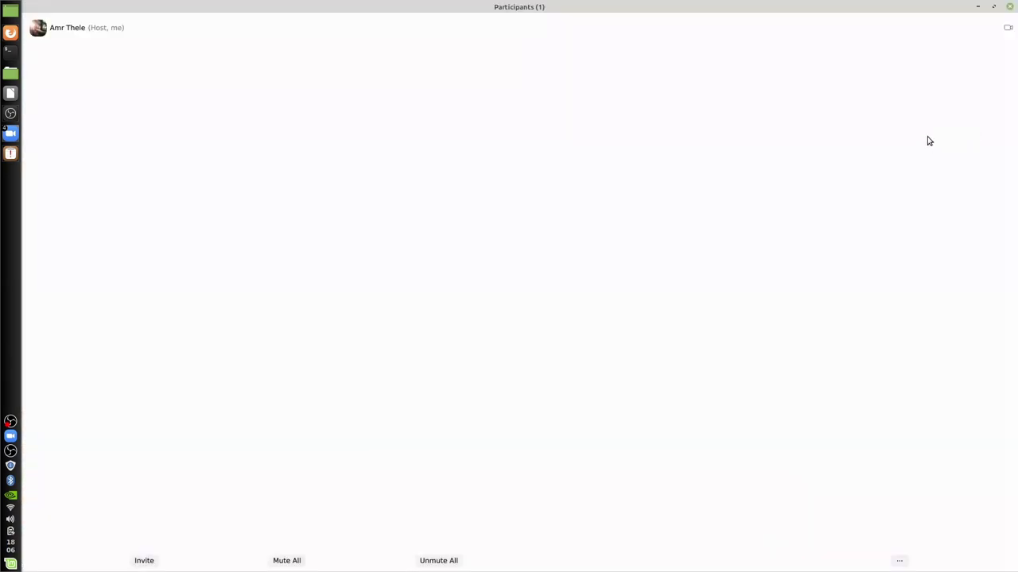
{"action": "left_click", "coordinate": [993, 7]}
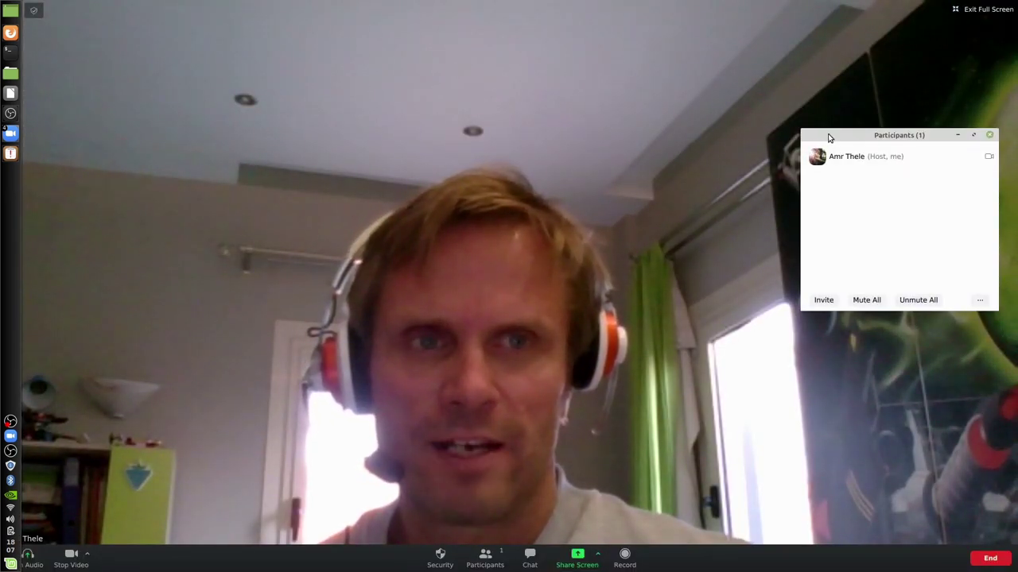
- Try drafting a test message to Everyone in the group chat, clear it unsent and close the chat
{"action": "left_click", "coordinate": [529, 557]}
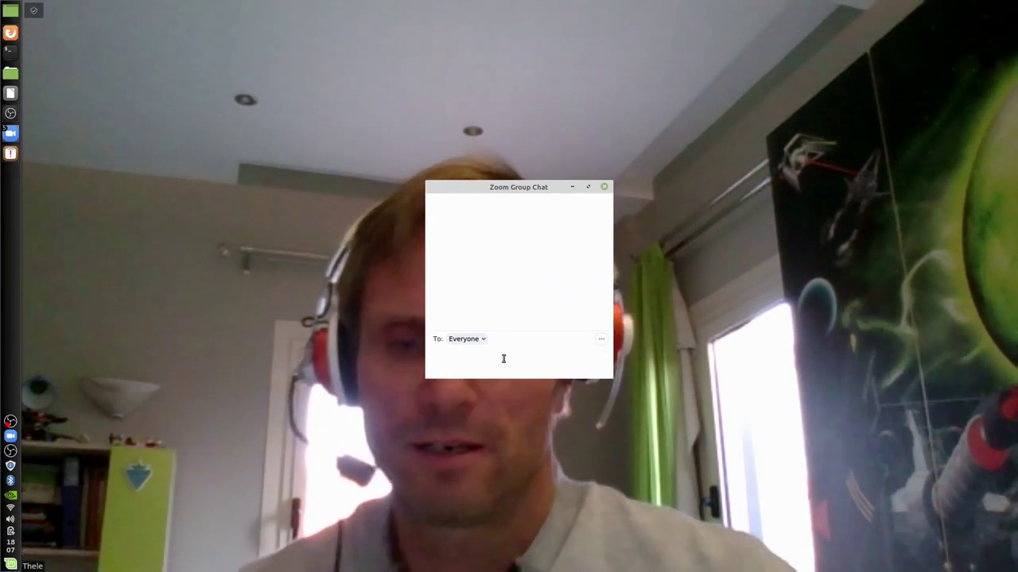
{"action": "type", "text": "kdfgdfg"}
{"action": "key", "text": "BackSpace"}
{"action": "key", "text": "BackSpace"}
{"action": "key", "text": "BackSpace"}
{"action": "key", "text": "BackSpace"}
{"action": "key", "text": "BackSpace"}
{"action": "key", "text": "BackSpace"}
{"action": "key", "text": "BackSpace"}
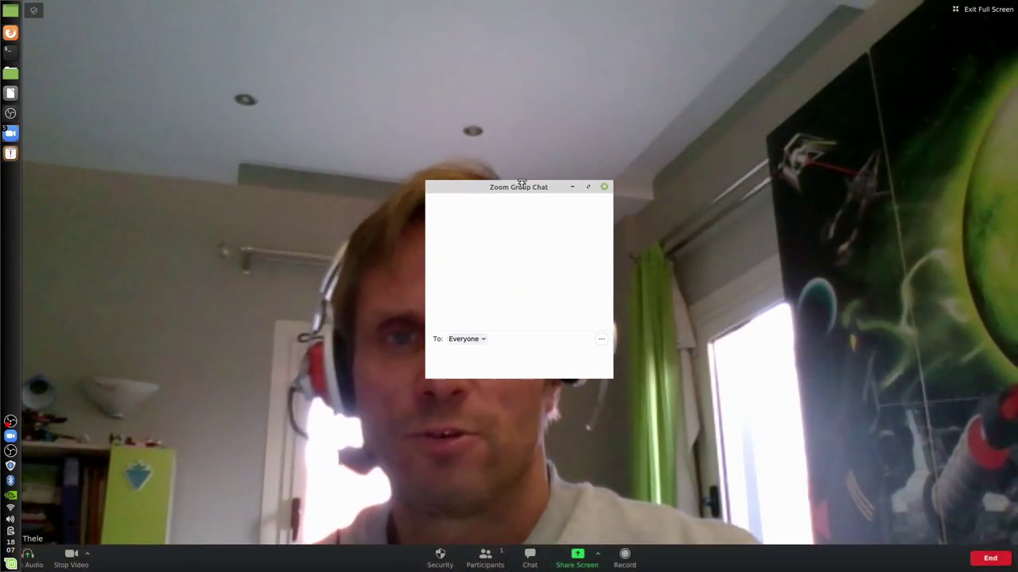
{"action": "left_click", "coordinate": [604, 187]}
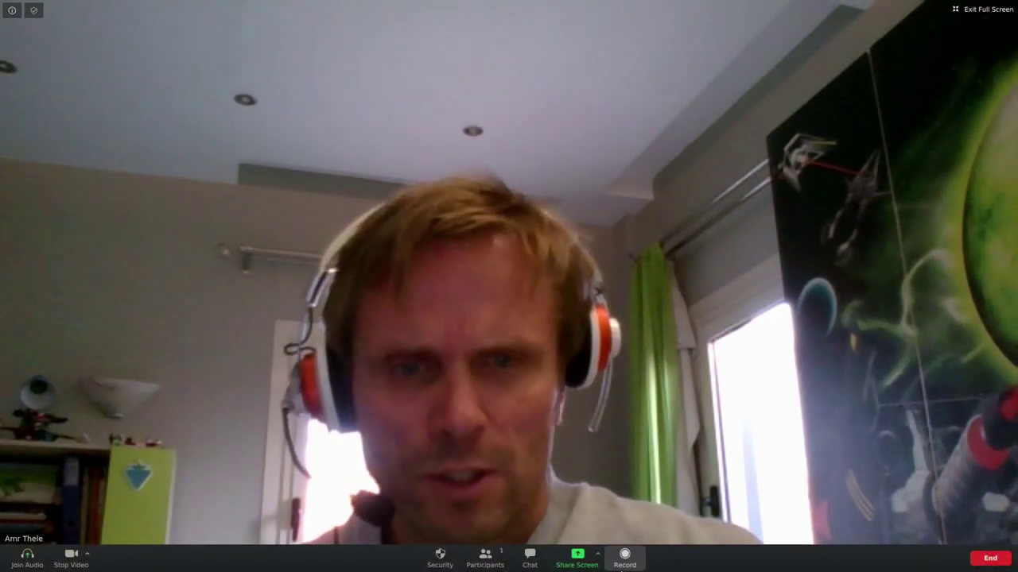
- Exit the meeting's full-screen view and minimize the Firefox window behind it
{"action": "left_click", "coordinate": [989, 10]}
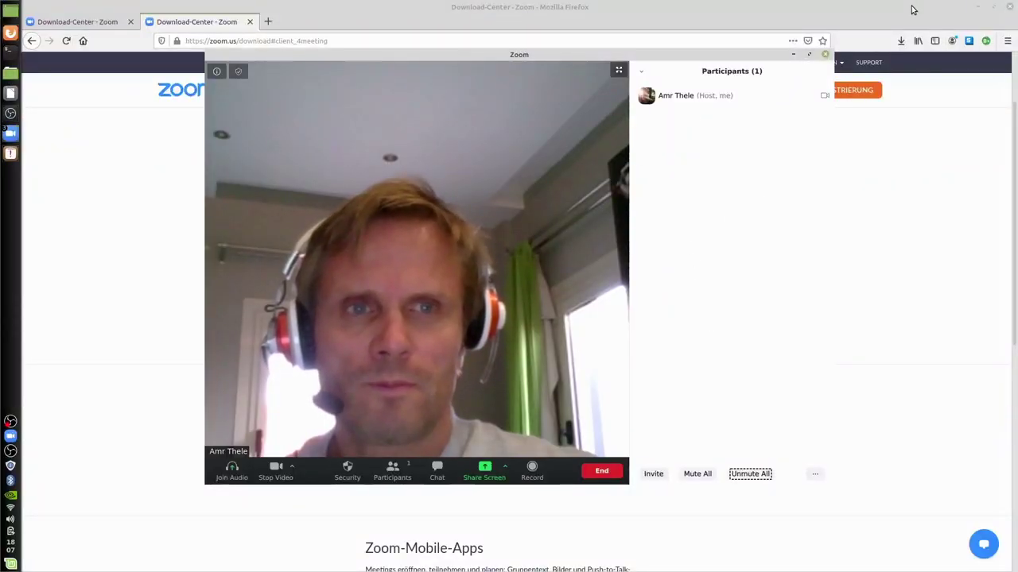
{"action": "left_click", "coordinate": [980, 8]}
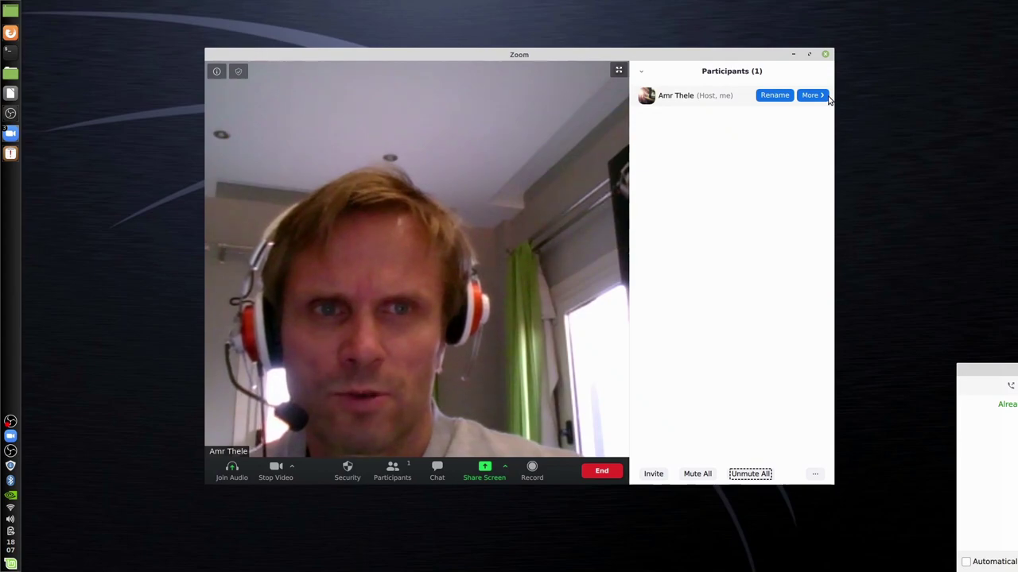
- Check the additional meeting options in the participants list and bring the audio conference dialog over the meeting window
{"action": "left_click", "coordinate": [815, 475]}
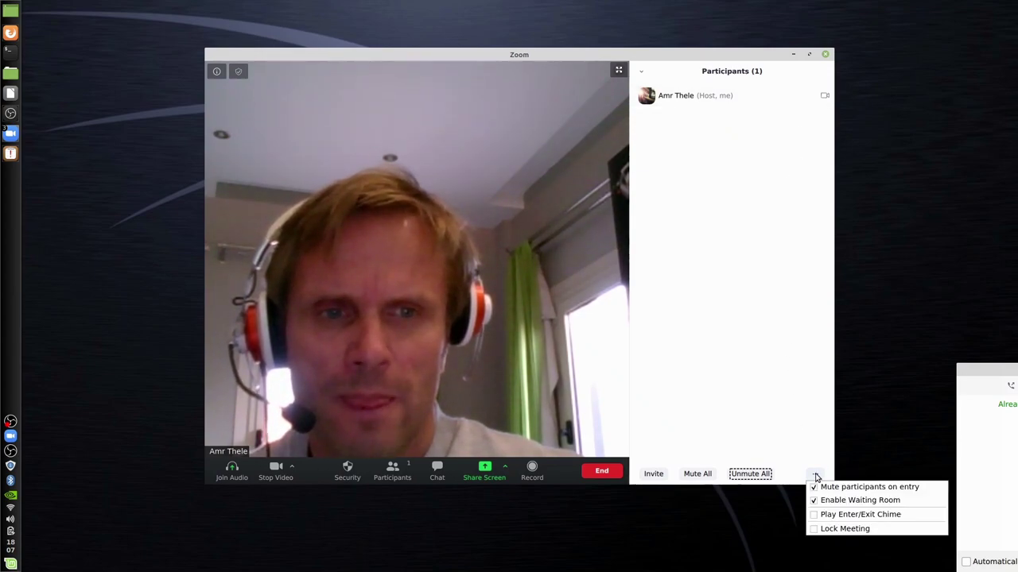
{"action": "left_click", "coordinate": [909, 368]}
{"action": "left_click_drag", "start_coordinate": [981, 373], "coordinate": [439, 216]}
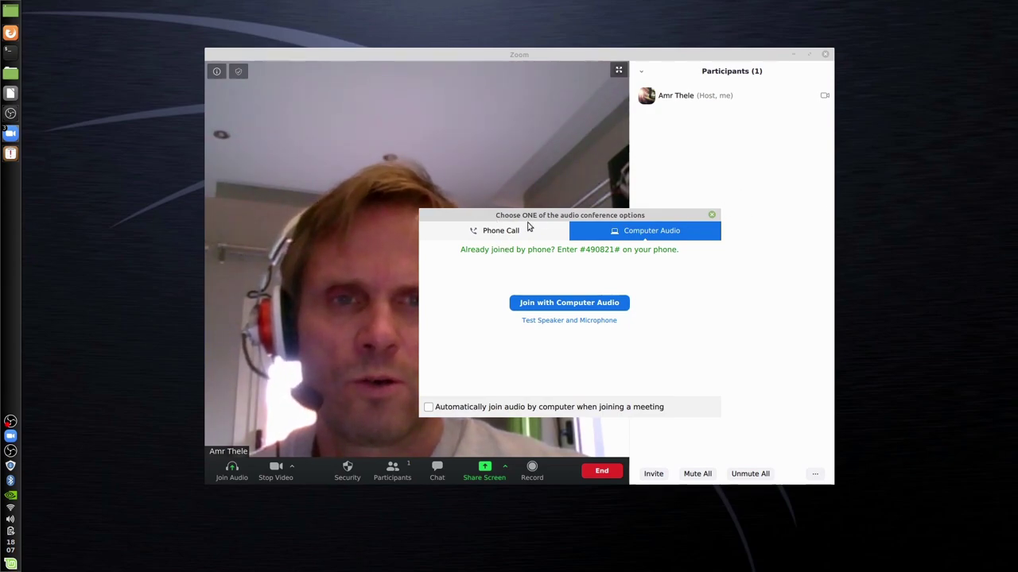
- Move the audio conference dialog aside and try to bring up and close the leftover screen-sharing selection window
{"action": "left_click_drag", "start_coordinate": [447, 218], "coordinate": [773, 143]}
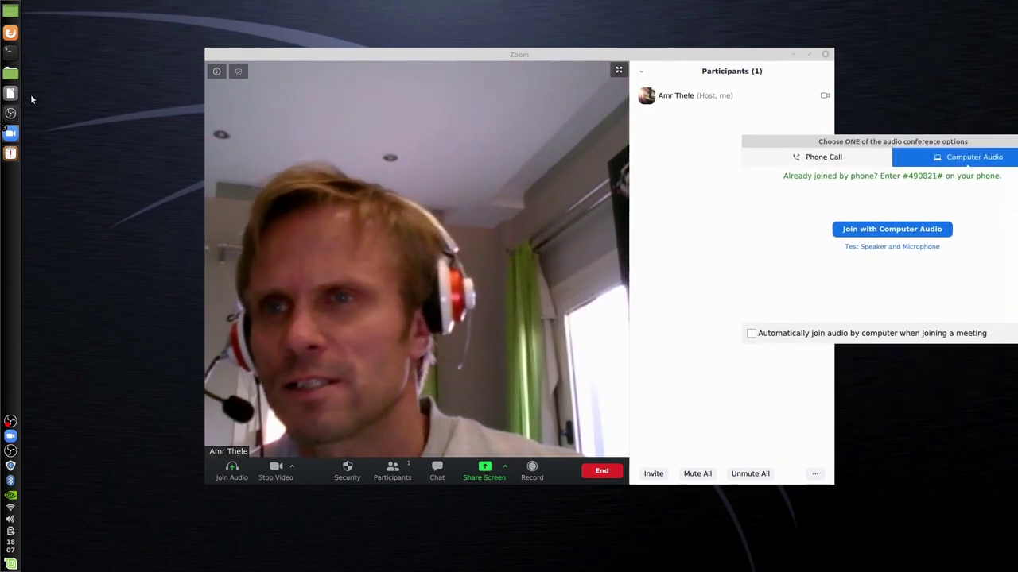
{"action": "left_click", "coordinate": [8, 135]}
{"action": "left_click", "coordinate": [96, 267]}
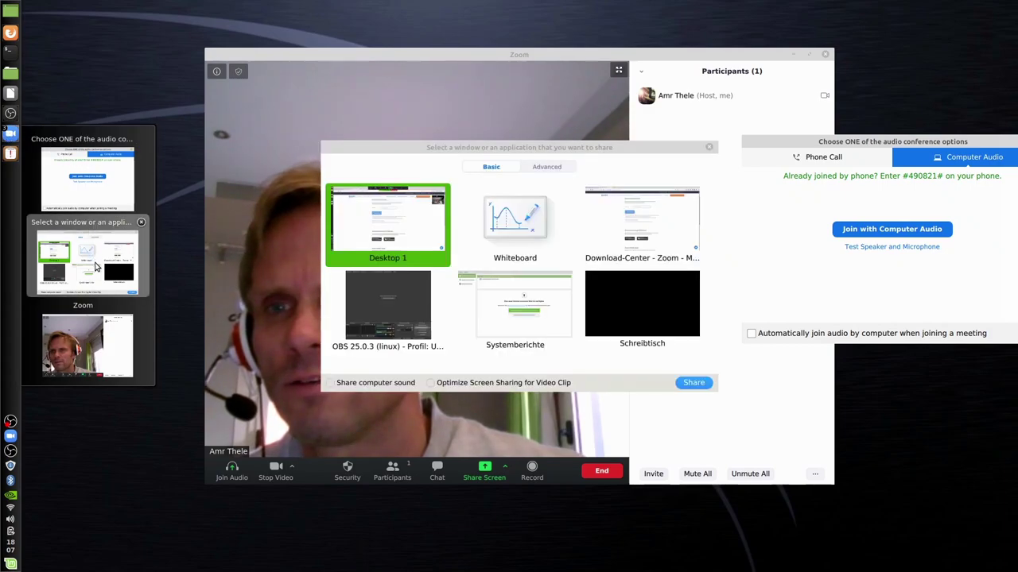
{"action": "left_click", "coordinate": [140, 222]}
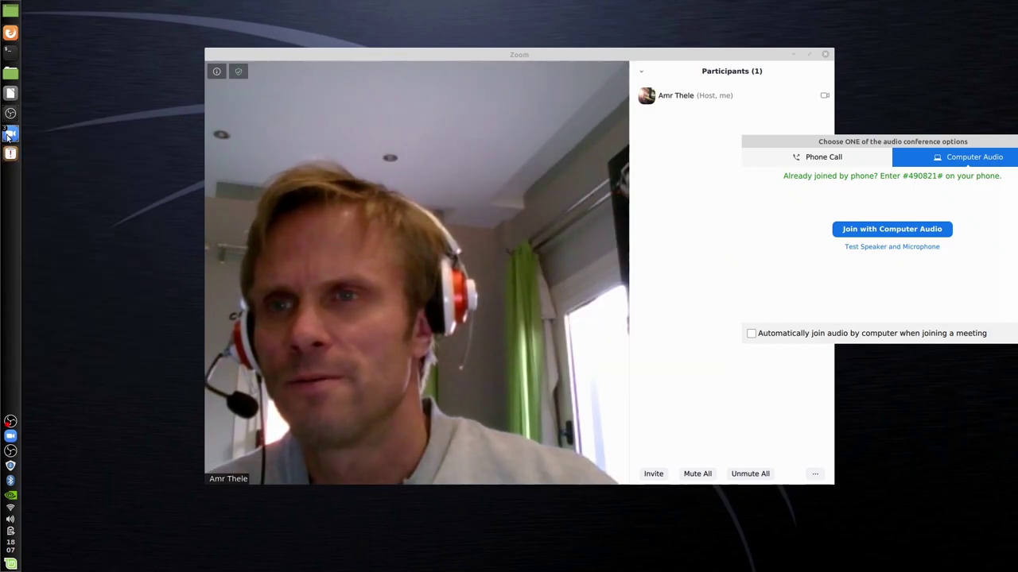
{"action": "left_click", "coordinate": [8, 135]}
{"action": "left_click", "coordinate": [124, 233]}
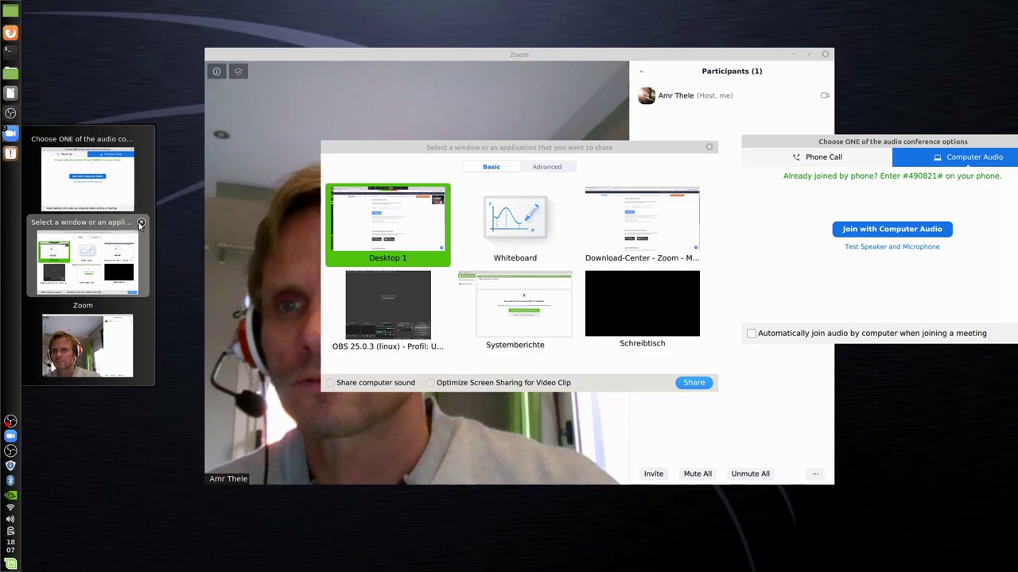
{"action": "left_click", "coordinate": [99, 264]}
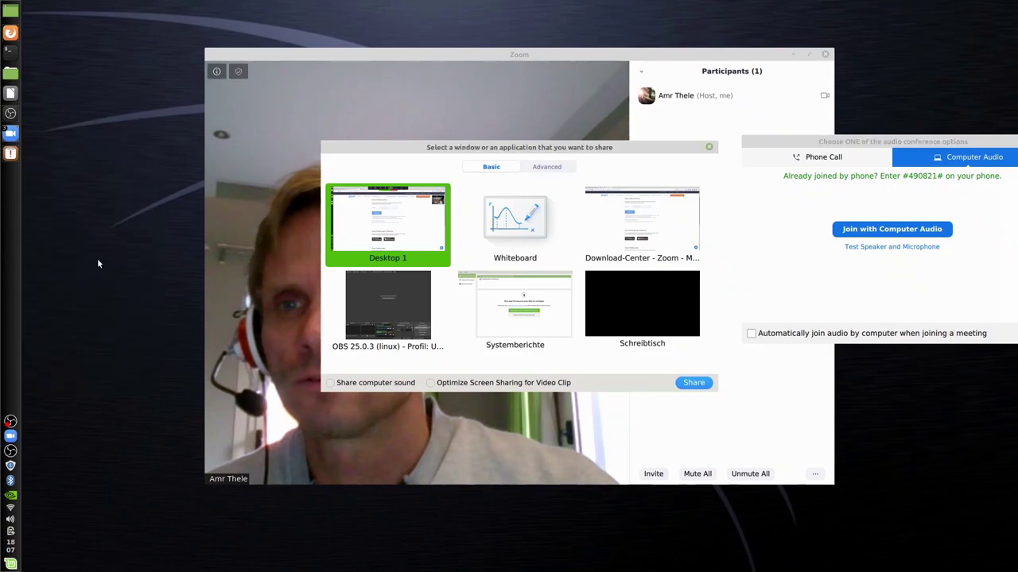
{"action": "key", "text": "ctrl+alt+d"}
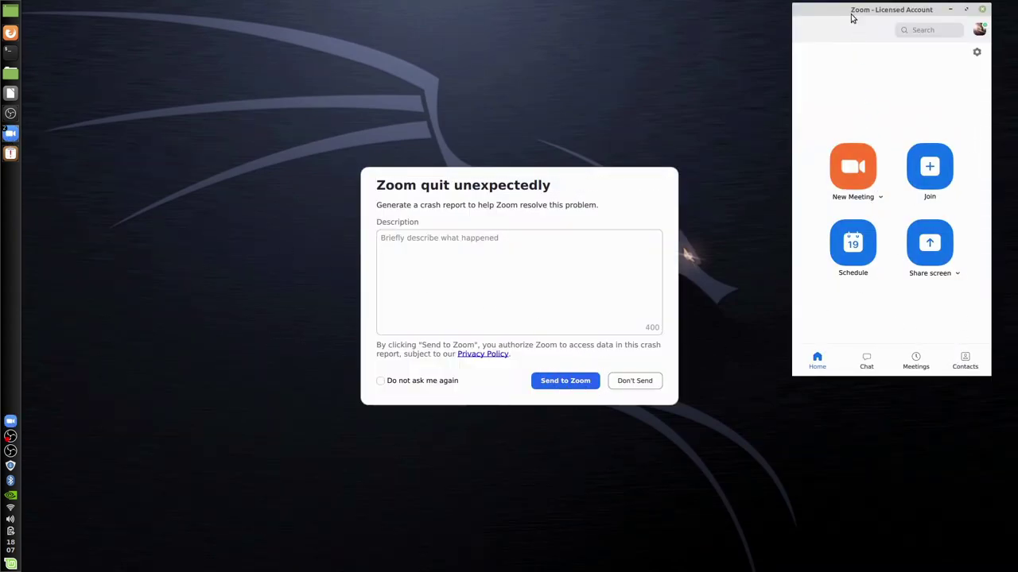
- Arrange the crash report dialog and the Zoom home window apart from each other on the desktop
{"action": "left_click_drag", "start_coordinate": [845, 8], "coordinate": [770, 57]}
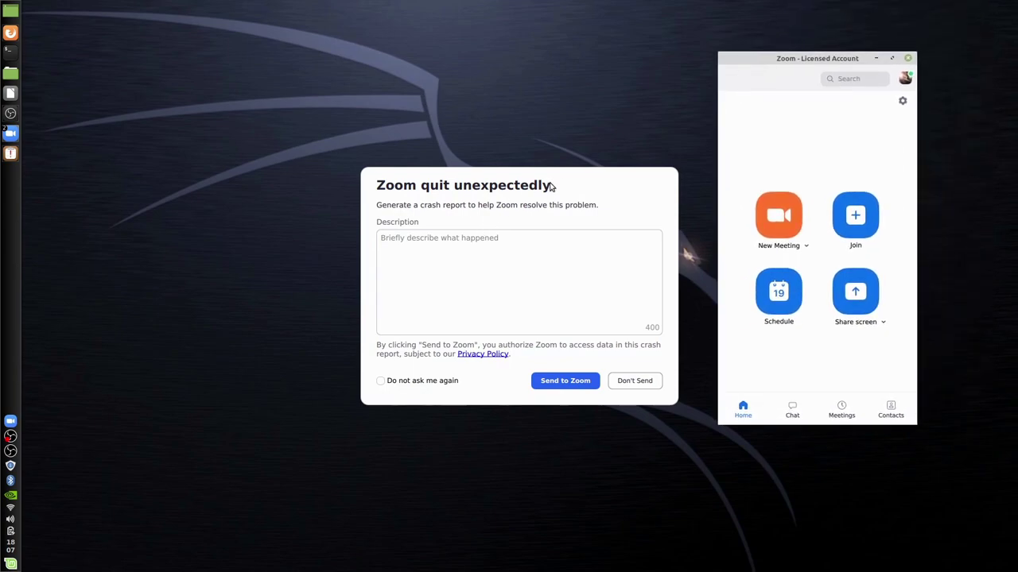
{"action": "left_click_drag", "start_coordinate": [588, 178], "coordinate": [356, 107]}
{"action": "left_click_drag", "start_coordinate": [769, 58], "coordinate": [622, 129]}
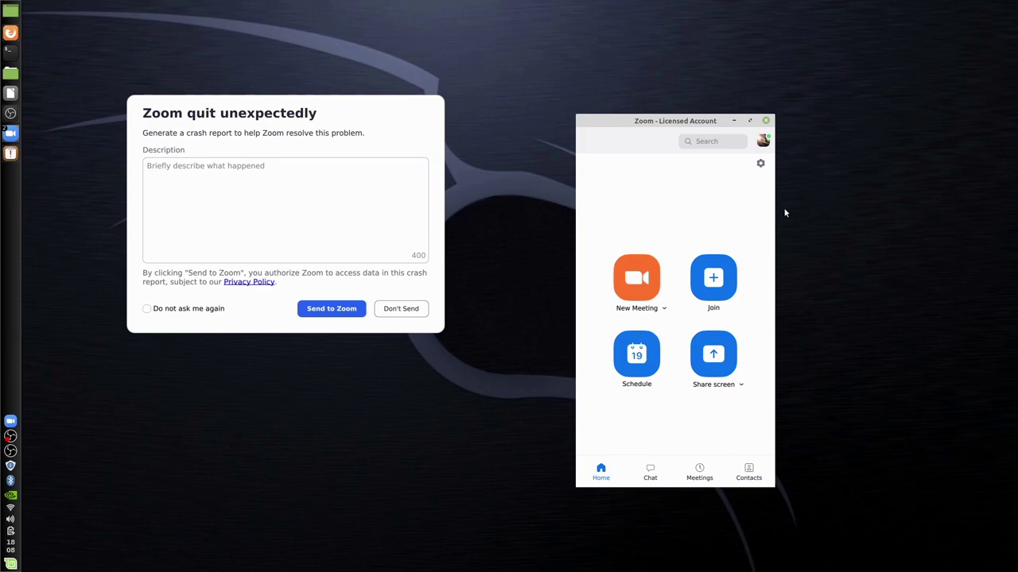
- Try the bridge image as virtual background in the Zoom settings and set the background back to None
{"action": "left_click", "coordinate": [760, 164]}
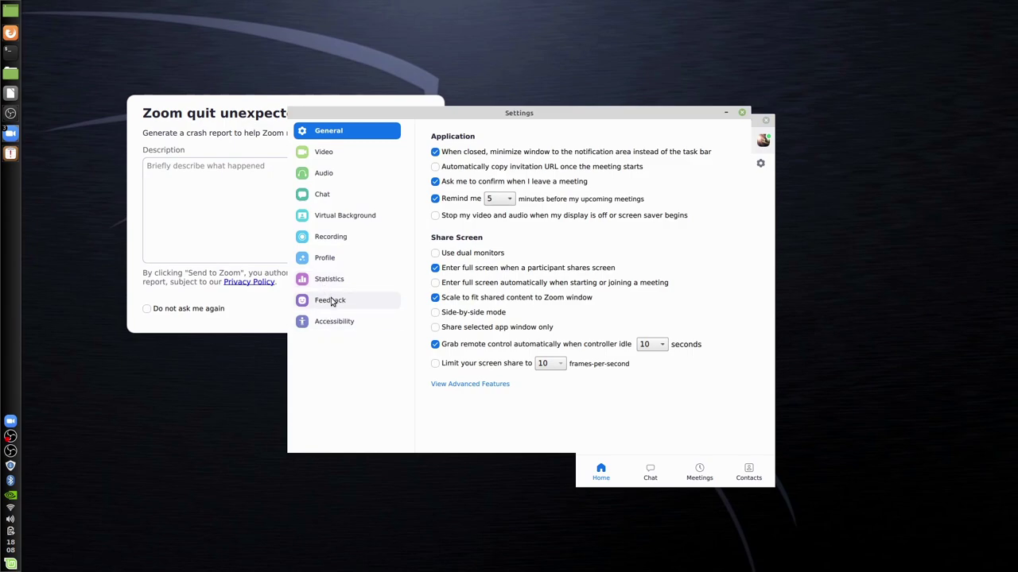
{"action": "left_click", "coordinate": [351, 221]}
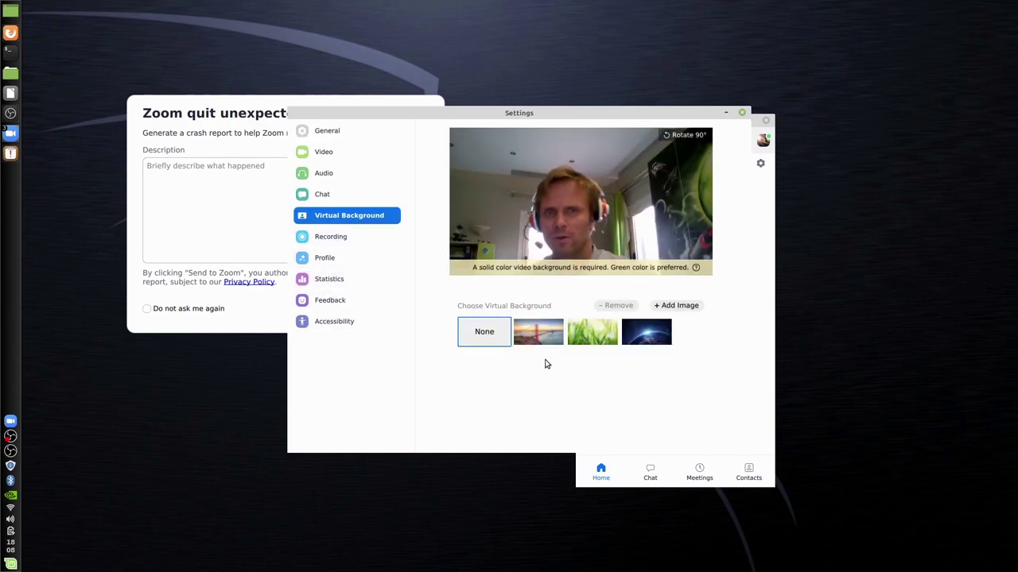
{"action": "left_click", "coordinate": [538, 332]}
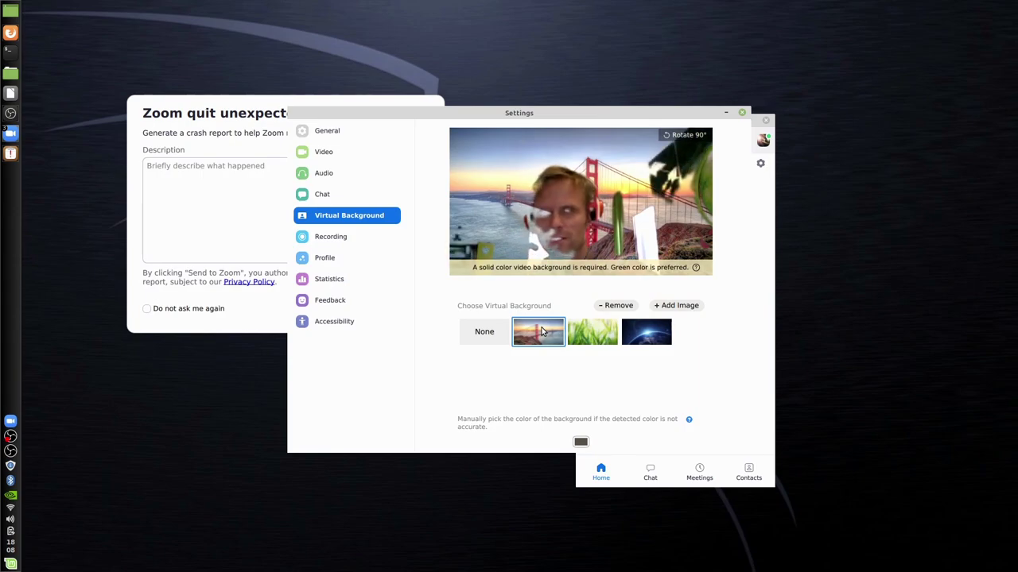
{"action": "left_click", "coordinate": [476, 337]}
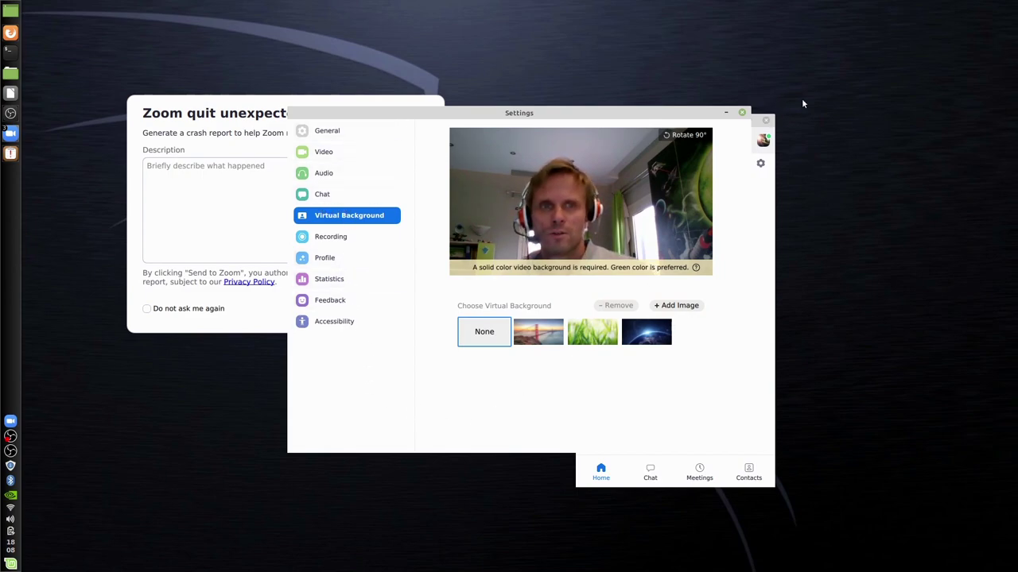
- Close the Zoom settings and dismiss the crash report without sending it
{"action": "left_click", "coordinate": [741, 113]}
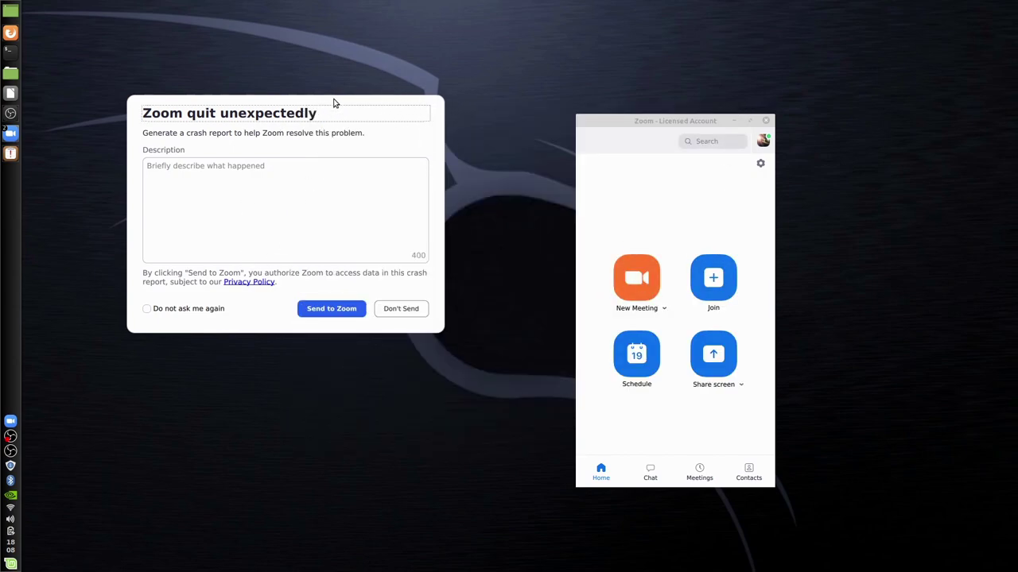
{"action": "left_click", "coordinate": [415, 309]}
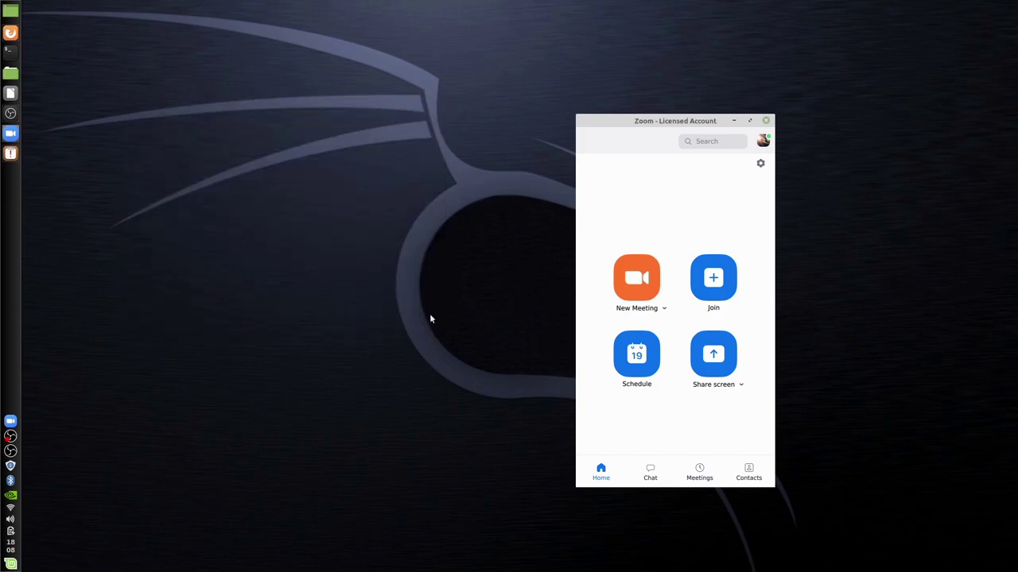
- Revisit the Zoom website in Firefox to show the client download entry among the resources, and close the browser
{"action": "left_click", "coordinate": [10, 33]}
{"action": "mouse_move", "coordinate": [256, 90]}
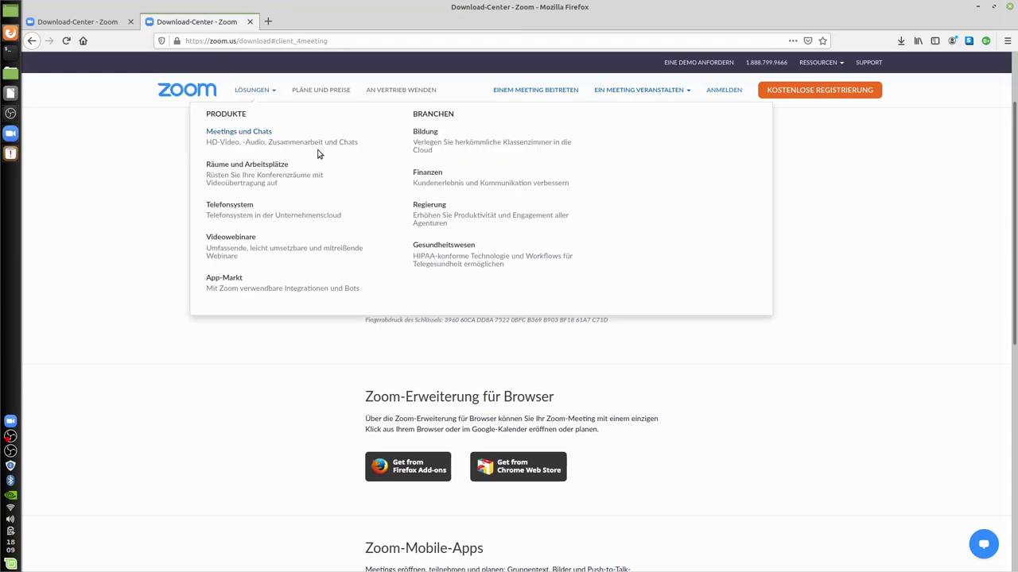
{"action": "mouse_move", "coordinate": [818, 64]}
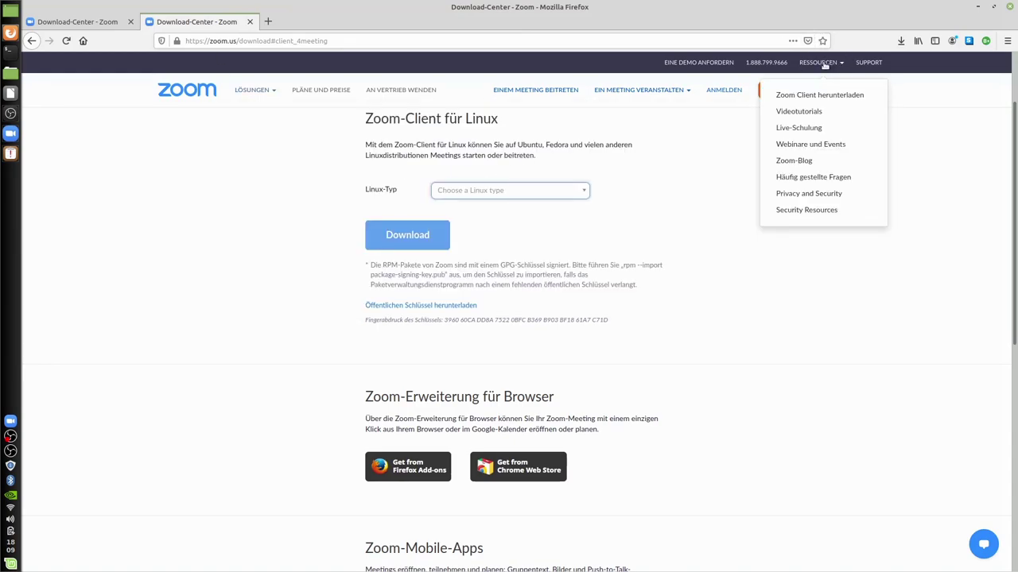
{"action": "left_click", "coordinate": [801, 97]}
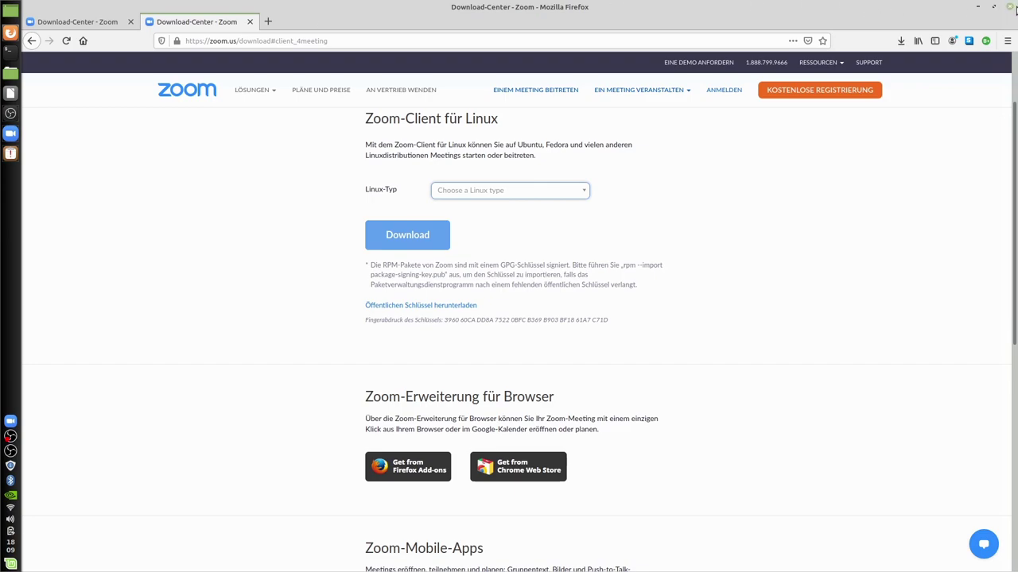
{"action": "left_click", "coordinate": [1010, 7]}
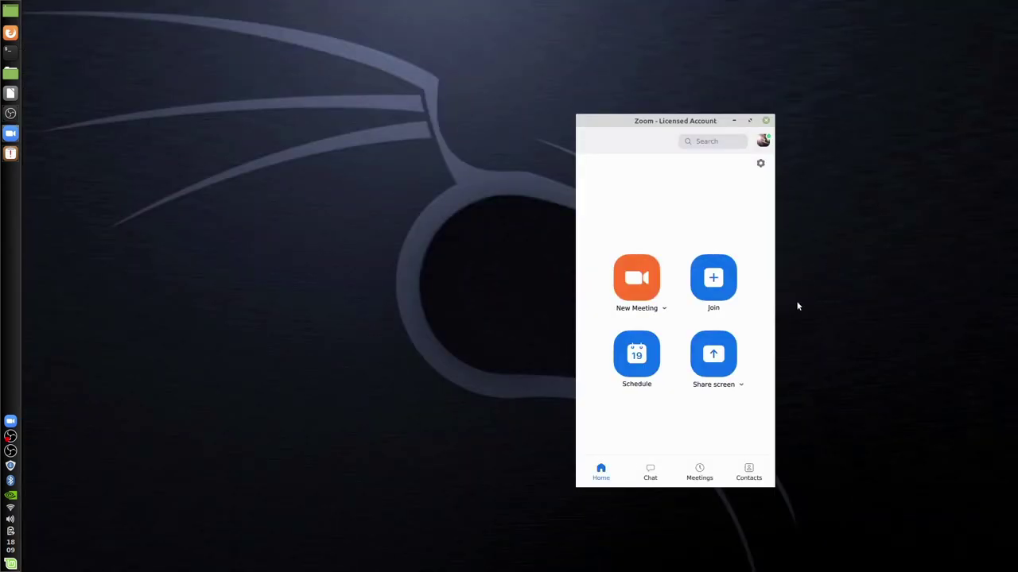
- Review the personal meeting ID options for new meetings and start a new meeting with video
{"action": "left_click", "coordinate": [665, 309]}
{"action": "mouse_move", "coordinate": [720, 342]}
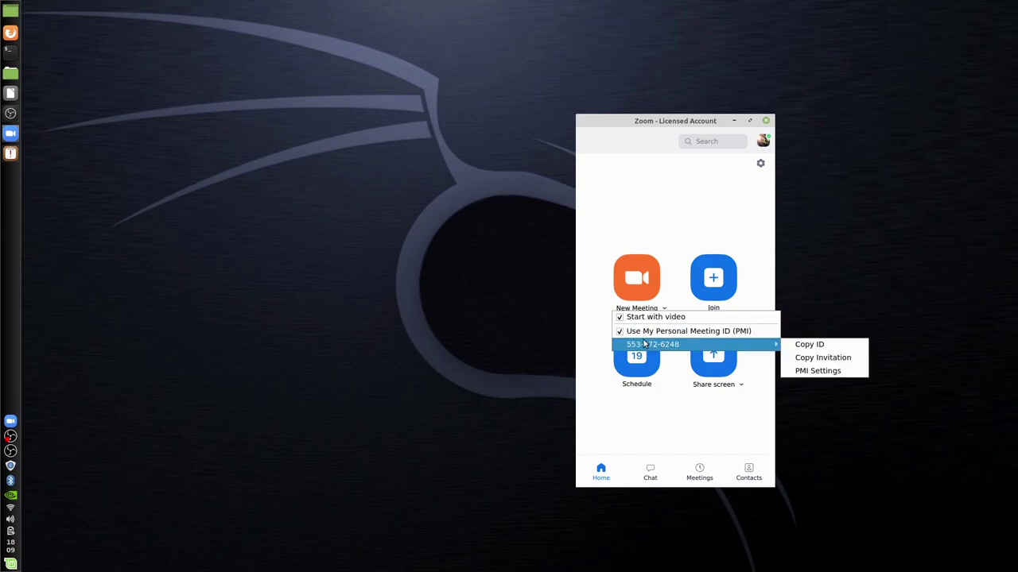
{"action": "left_click", "coordinate": [685, 185]}
{"action": "left_click", "coordinate": [629, 286]}
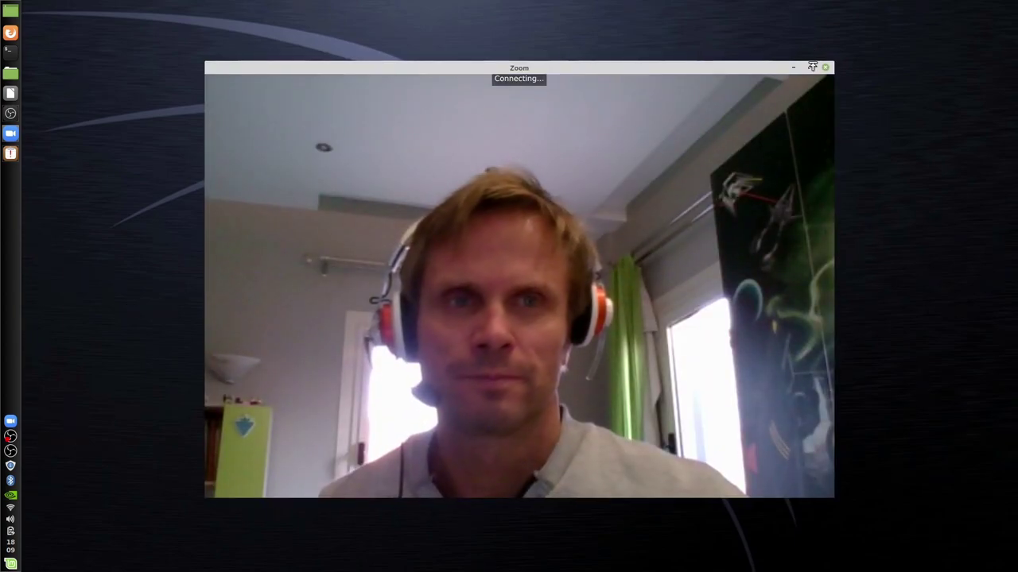
- Maximize the new meeting's window and join the meeting with computer audio
{"action": "left_click", "coordinate": [809, 68]}
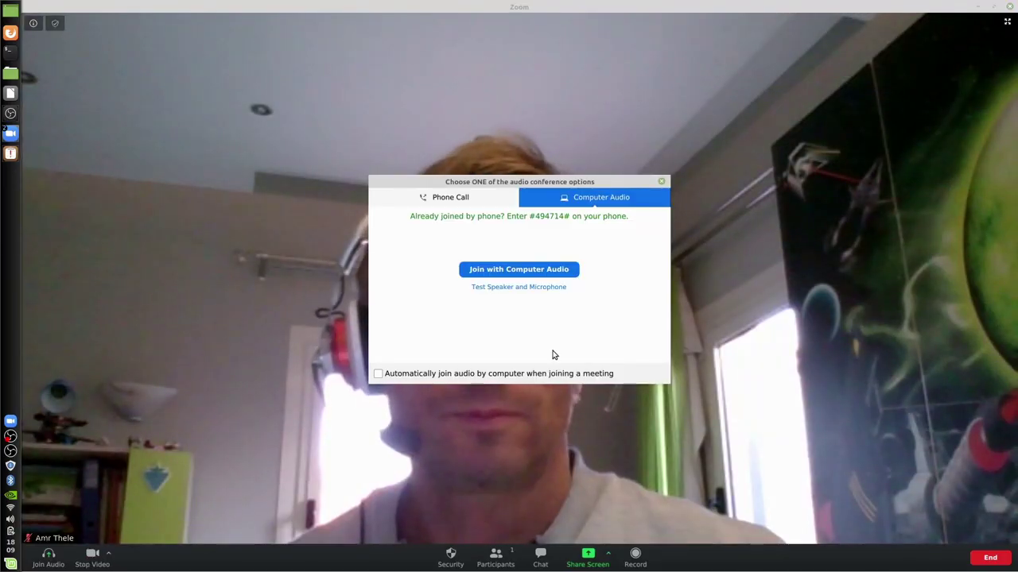
{"action": "left_click", "coordinate": [509, 270]}
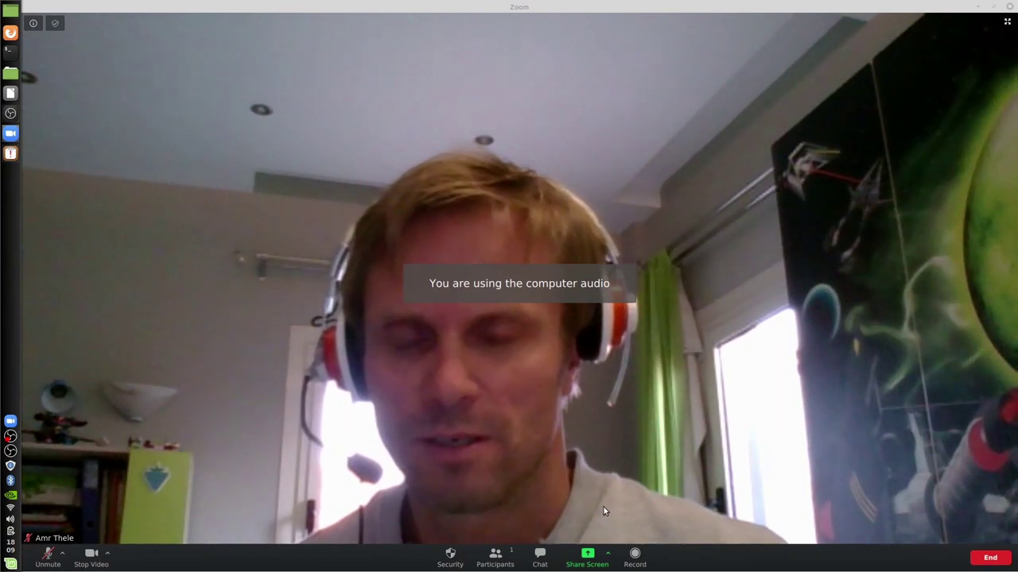
- Show the participants list, check its additional meeting options and unmute the host's microphone
{"action": "left_click", "coordinate": [513, 564]}
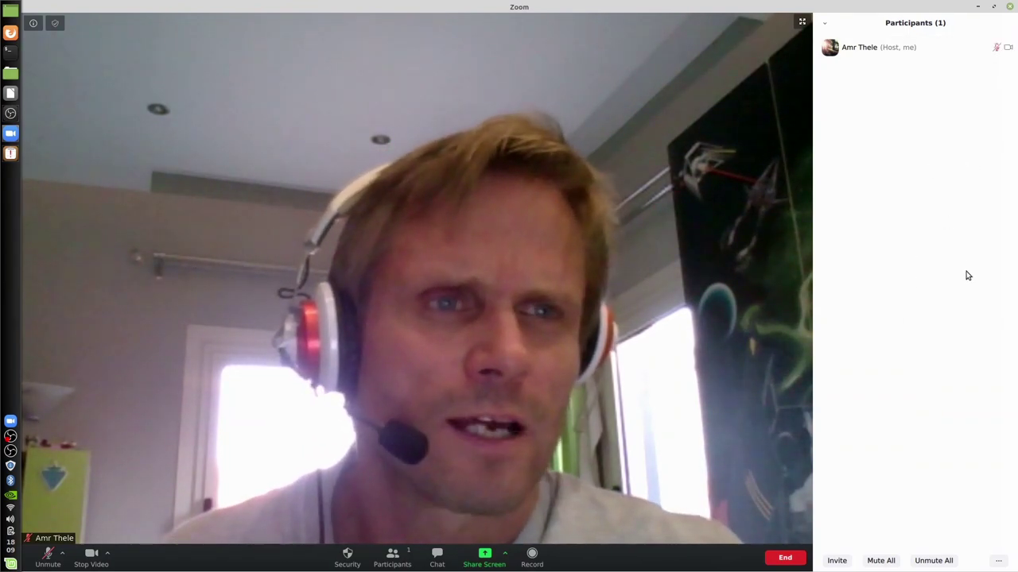
{"action": "left_click", "coordinate": [999, 561]}
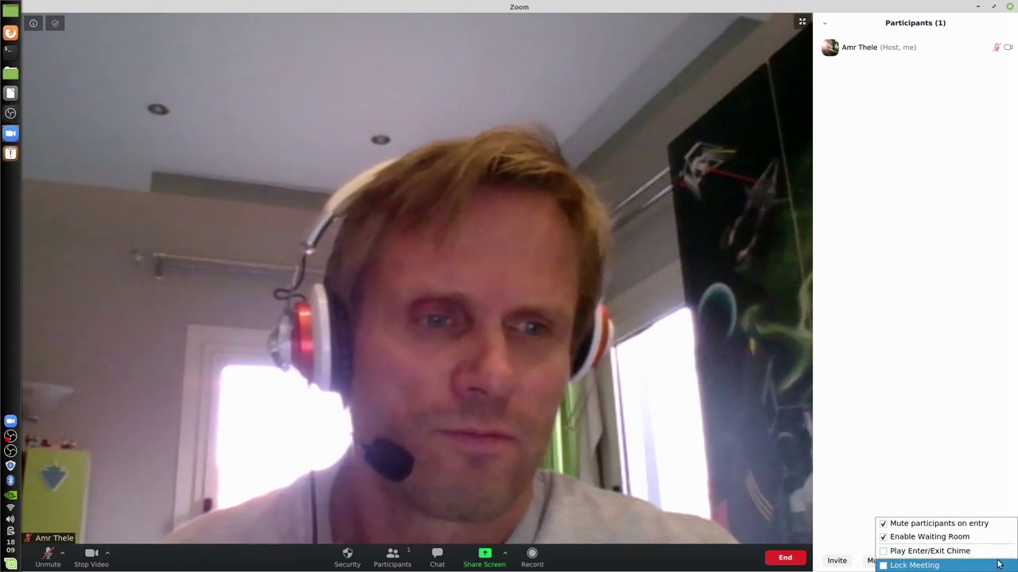
{"action": "left_click", "coordinate": [968, 508]}
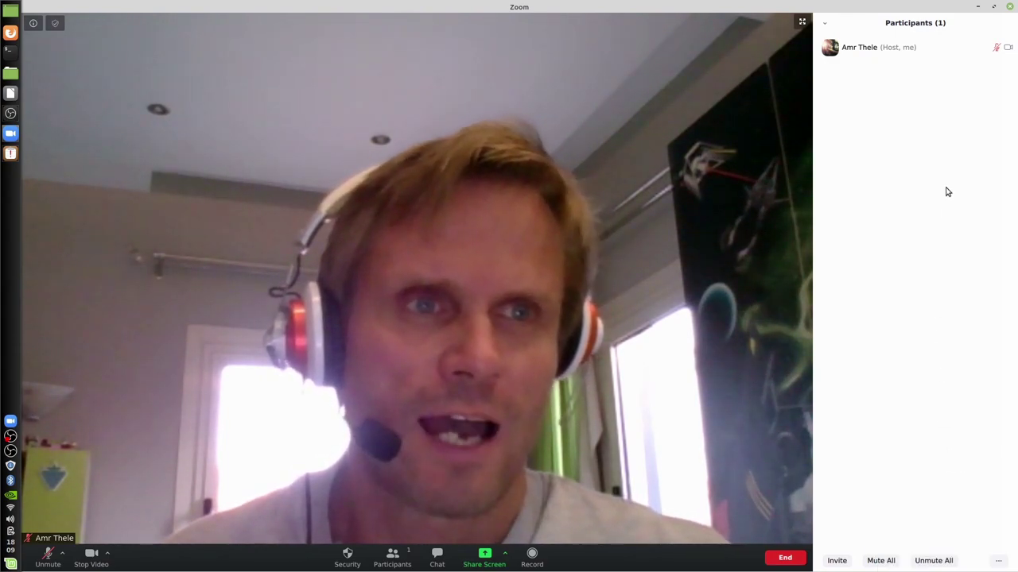
{"action": "mouse_move", "coordinate": [992, 55]}
{"action": "key", "text": "alt+a"}
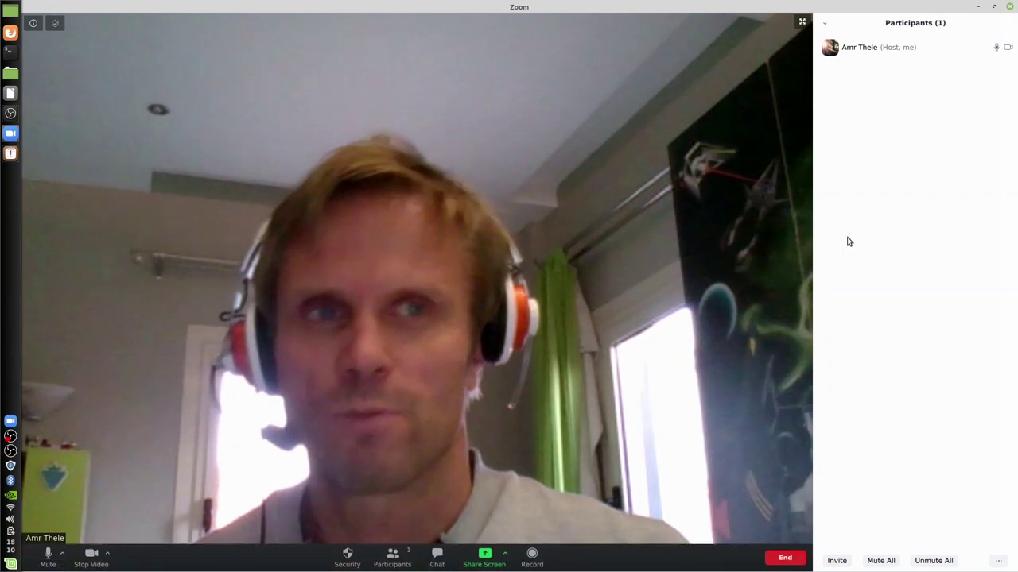
- Restore the meeting window from full size, move it aside and stretch it to the full desktop height
{"action": "left_click", "coordinate": [993, 7]}
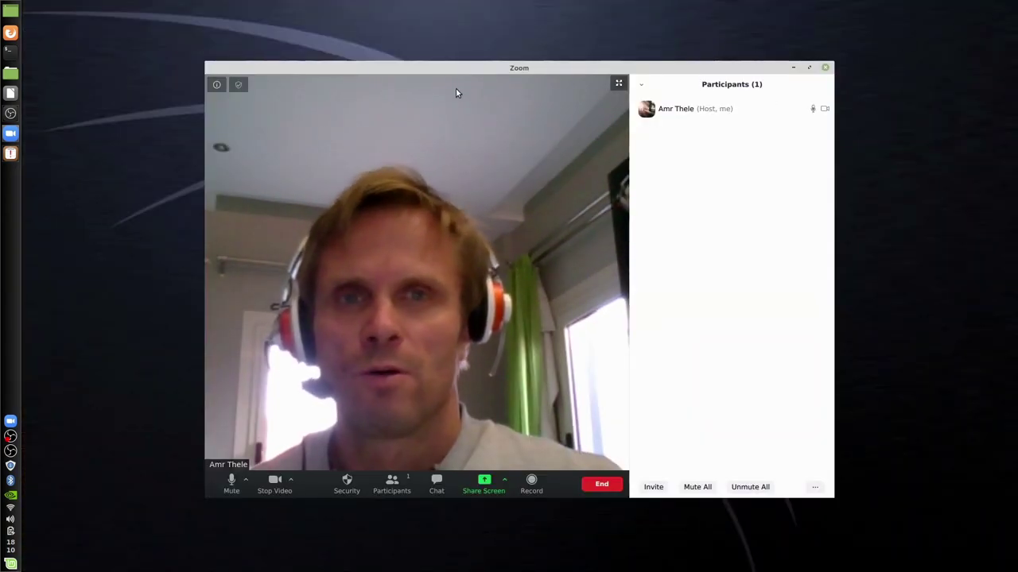
{"action": "left_click_drag", "start_coordinate": [452, 72], "coordinate": [625, 145]}
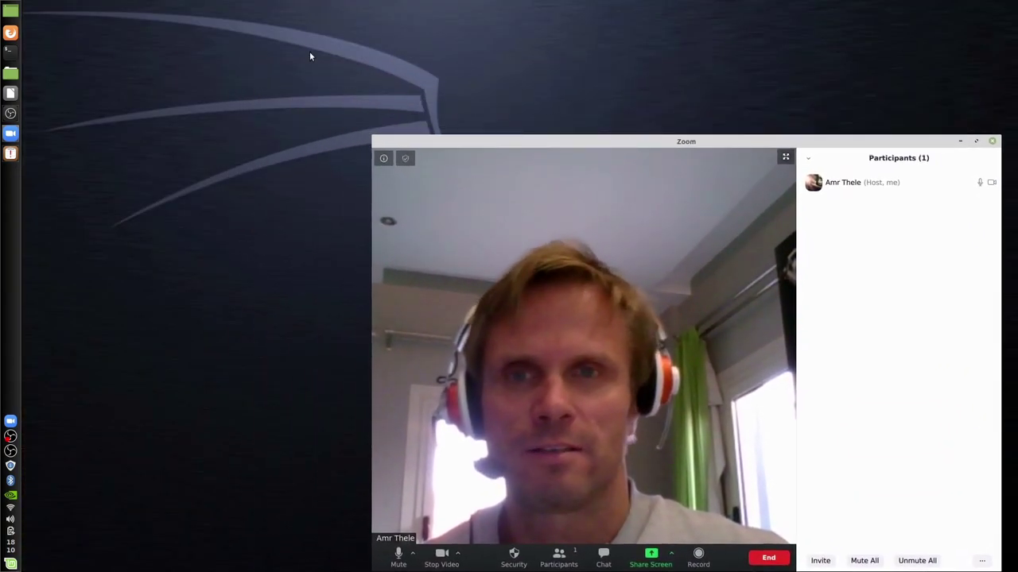
{"action": "left_click_drag", "start_coordinate": [372, 136], "coordinate": [365, 2]}
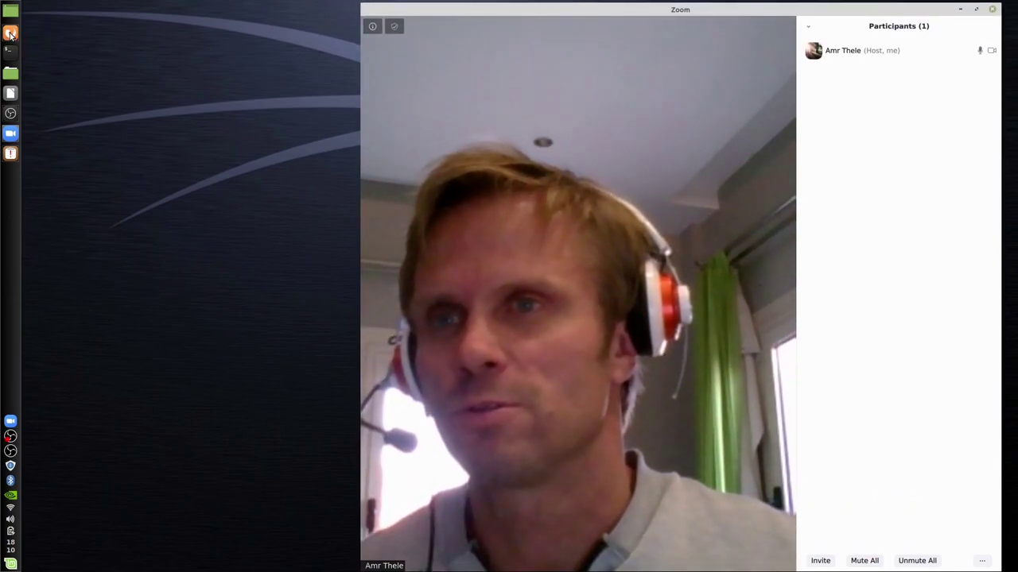